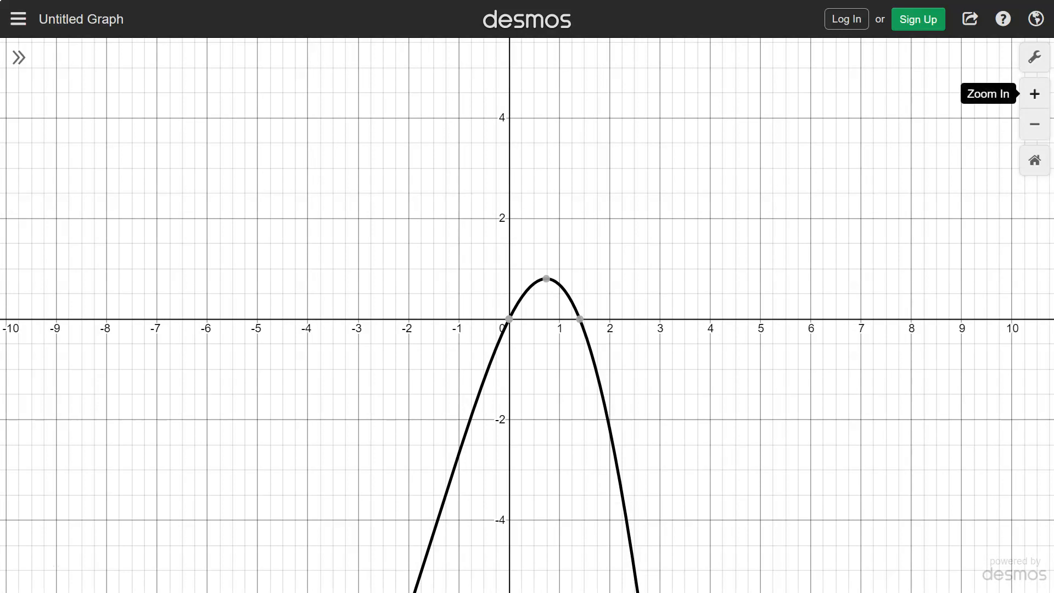
Inspect the parabola's maximum point and positive x-intercept on the graph, zooming in and out
{"action": "left_click", "coordinate": [1035, 94]}
{"action": "left_click", "coordinate": [1035, 94]}
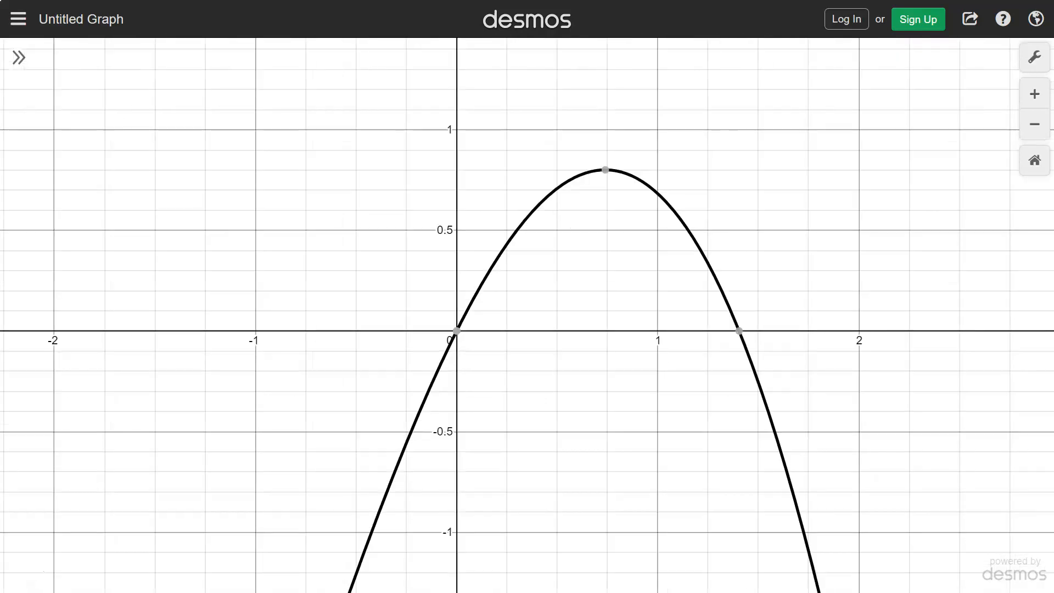
{"action": "left_click", "coordinate": [605, 170]}
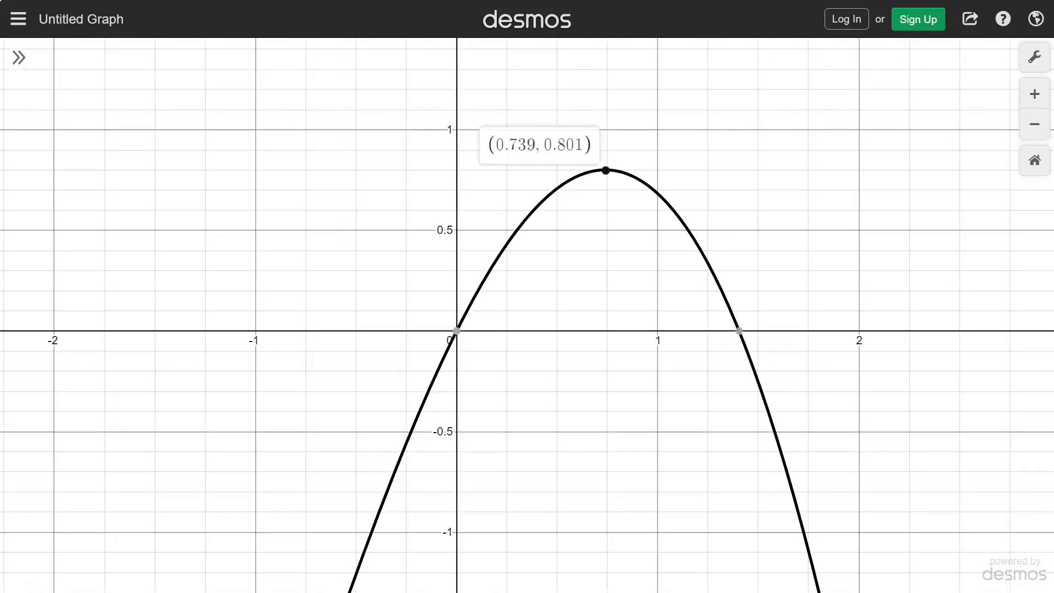
{"action": "left_click", "coordinate": [740, 331]}
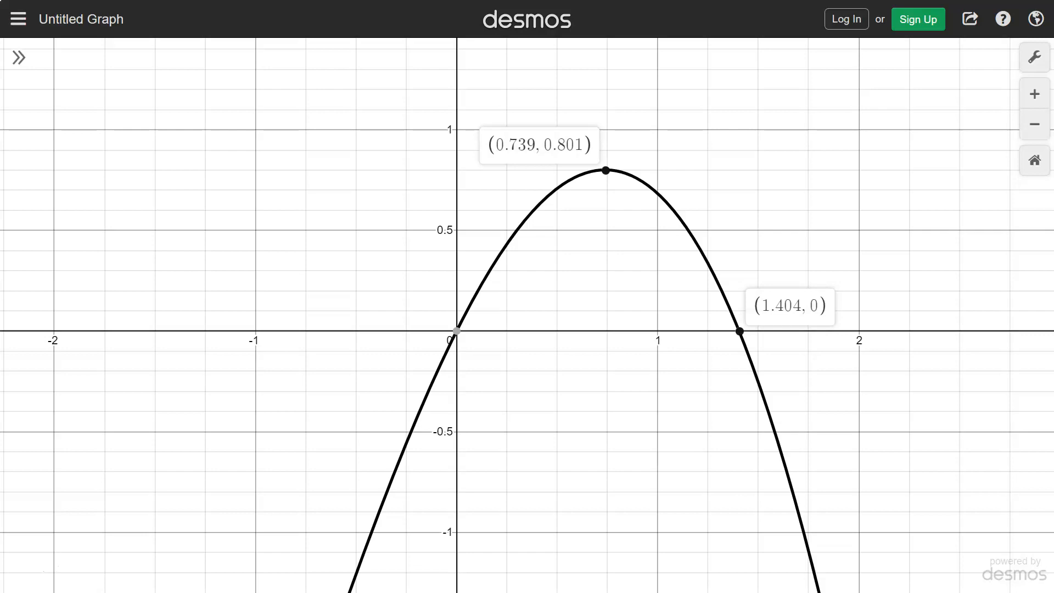
{"action": "left_click", "coordinate": [1036, 124]}
{"action": "left_click", "coordinate": [1036, 124]}
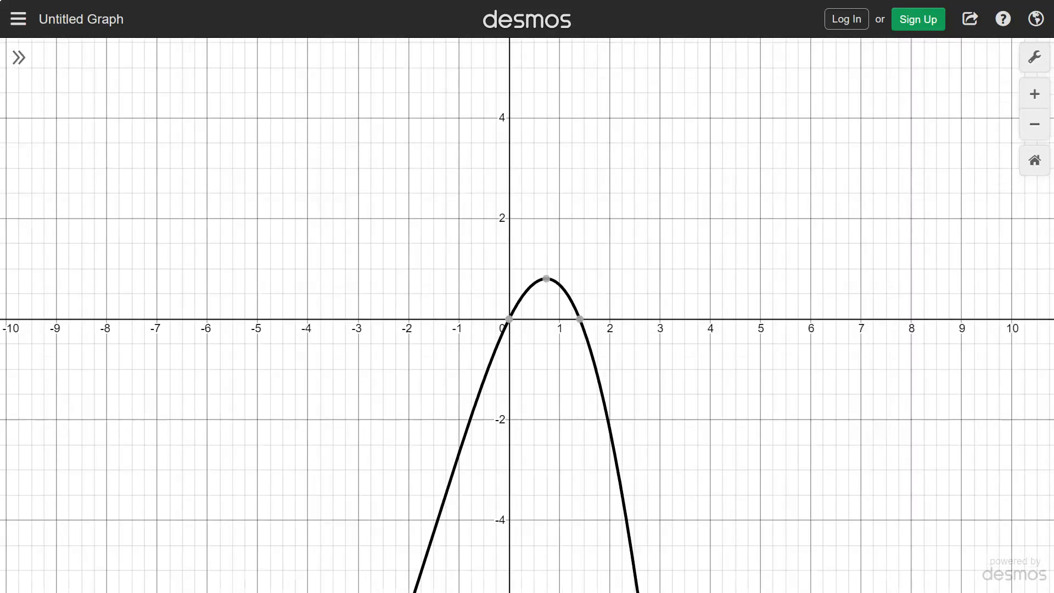
{"action": "left_click", "coordinate": [580, 319]}
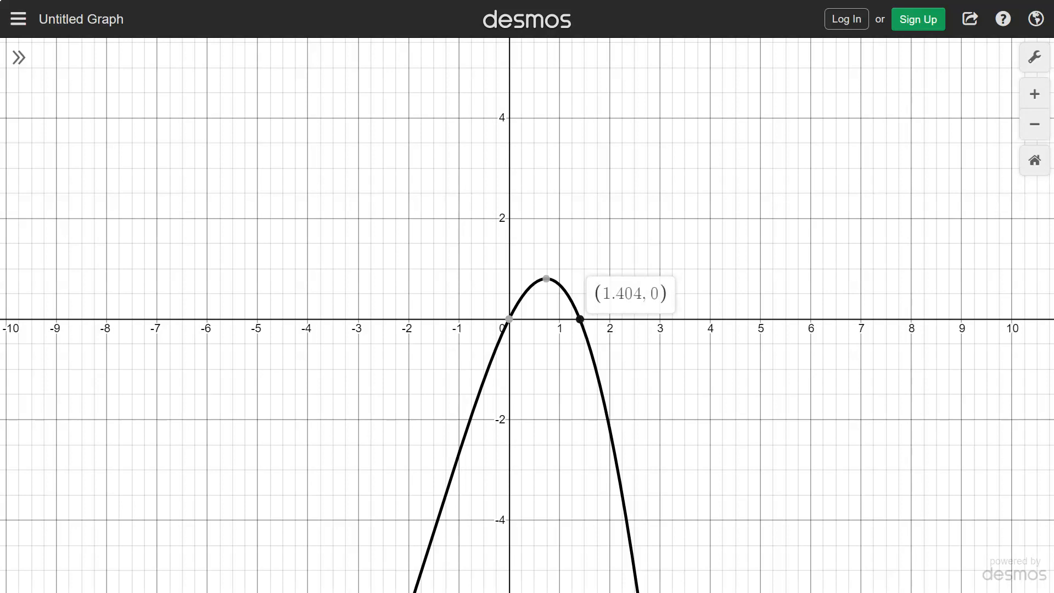
{"action": "left_click", "coordinate": [1035, 94]}
{"action": "left_click", "coordinate": [1036, 94]}
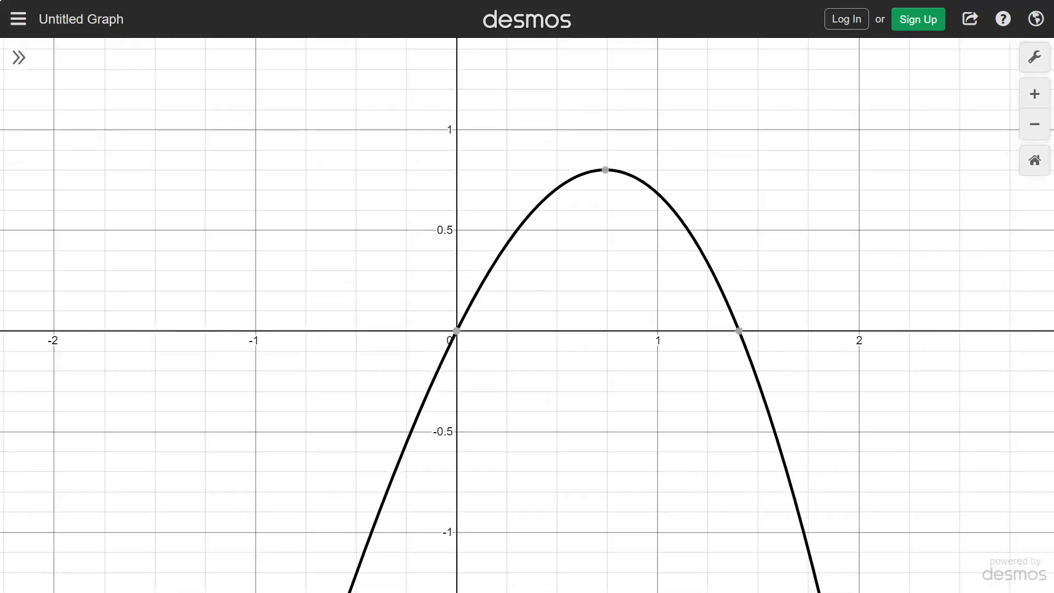
{"action": "left_click", "coordinate": [739, 331]}
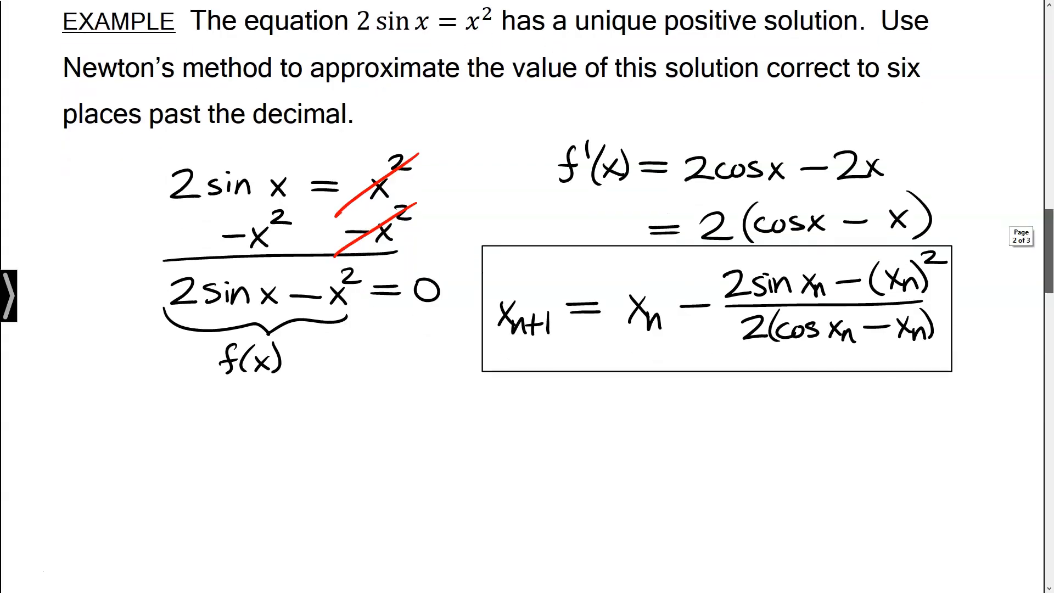
Handwrite the starting guess x₁ = 1 below the Newton's method iteration formula in the notes
{"action": "scroll", "coordinate": [557, 216], "scroll_direction": "down", "scroll_amount": 3}
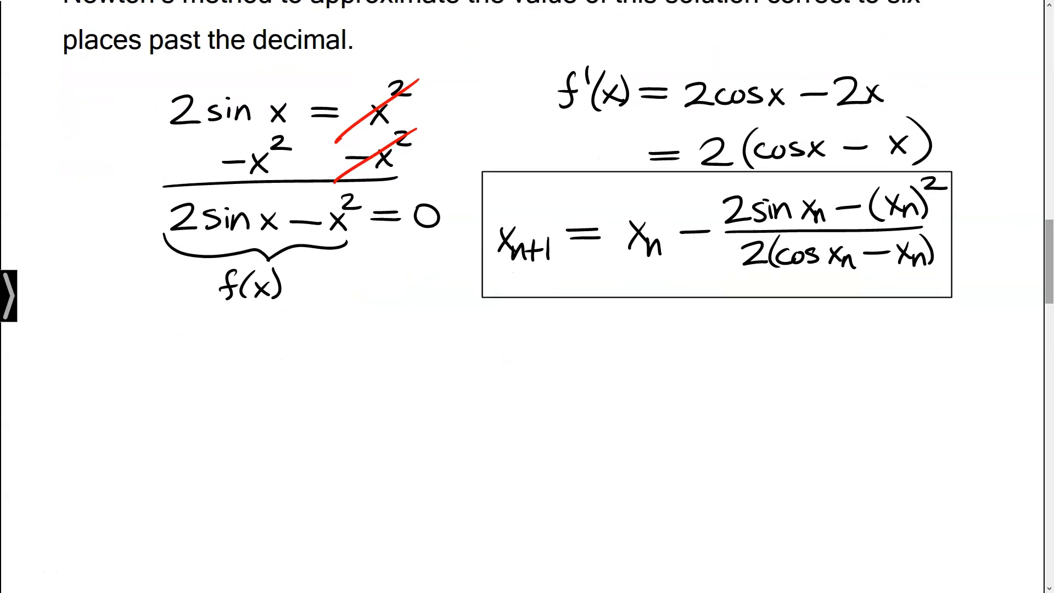
{"action": "mouse_move", "coordinate": [196, 352]}
{"action": "left_mouse_down"}
{"action": "mouse_move", "coordinate": [212, 378]}
{"action": "mouse_move", "coordinate": [195, 378]}
{"action": "mouse_move", "coordinate": [222, 391]}
{"action": "mouse_move", "coordinate": [264, 359]}
{"action": "left_mouse_up"}
{"action": "left_click_drag", "start_coordinate": [235, 369], "coordinate": [281, 379]}
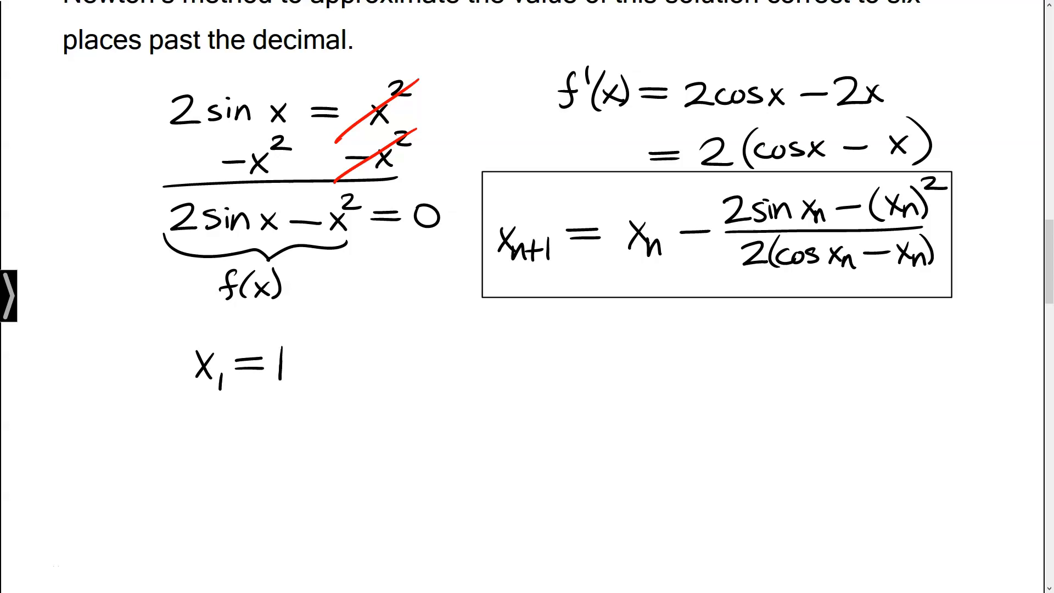
{"action": "left_click_drag", "start_coordinate": [193, 420], "coordinate": [209, 444]}
{"action": "mouse_move", "coordinate": [208, 421]}
{"action": "left_mouse_down"}
{"action": "mouse_move", "coordinate": [192, 446]}
{"action": "mouse_move", "coordinate": [227, 450]}
{"action": "mouse_move", "coordinate": [265, 427]}
{"action": "left_mouse_up"}
{"action": "left_click_drag", "start_coordinate": [235, 438], "coordinate": [267, 437]}
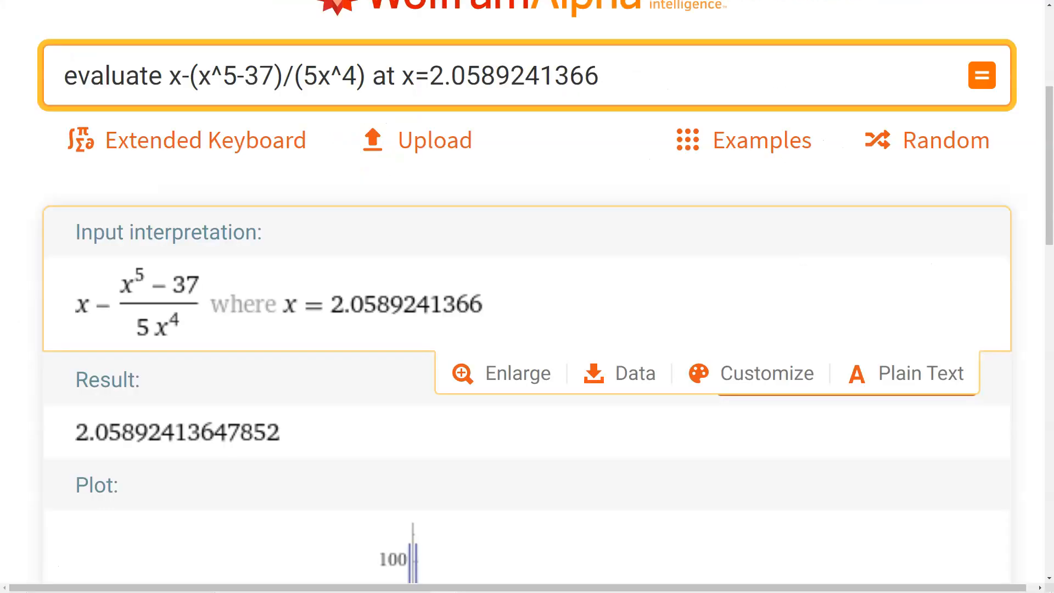
Replace the Newton fraction in the query so it reads x-(2sin(x)-x^2)/(2*(cos(x)-x))
{"action": "scroll", "coordinate": [528, 330], "scroll_direction": "up", "scroll_amount": 3}
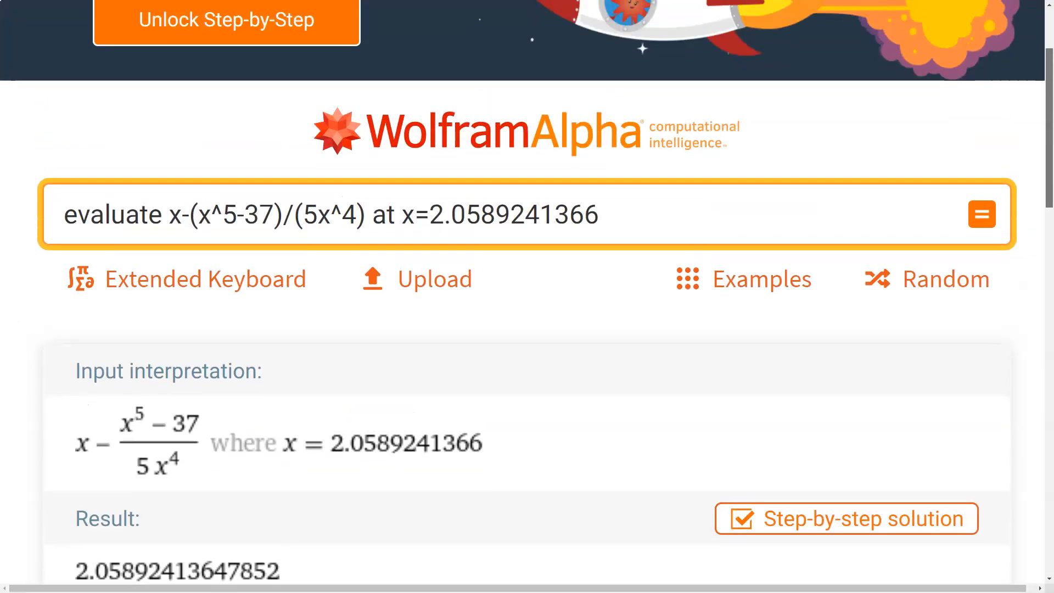
{"action": "scroll", "coordinate": [527, 330], "scroll_direction": "up", "scroll_amount": 1}
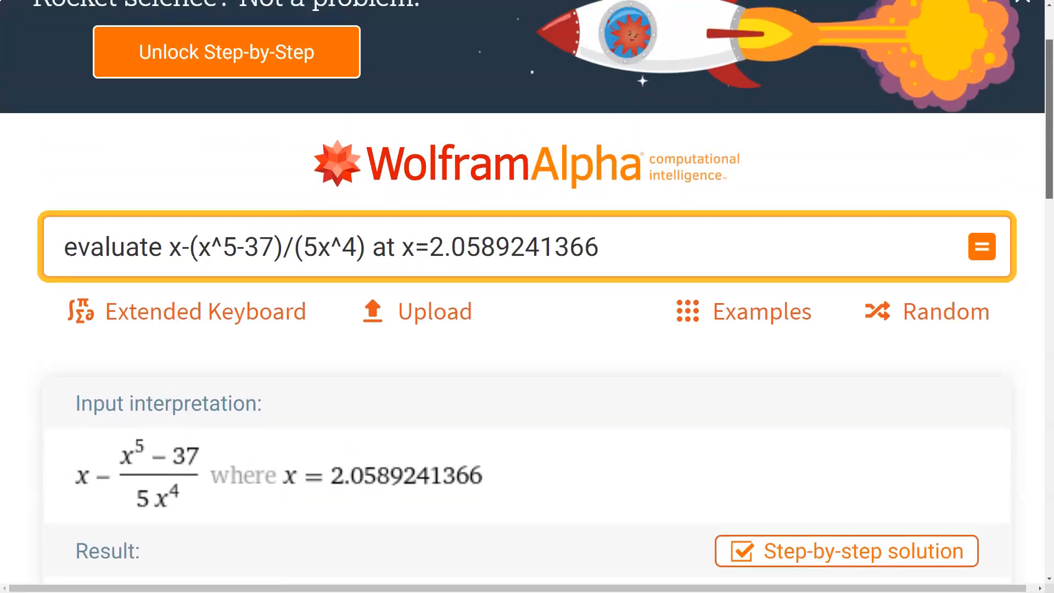
{"action": "scroll", "coordinate": [527, 330], "scroll_direction": "down", "scroll_amount": 1}
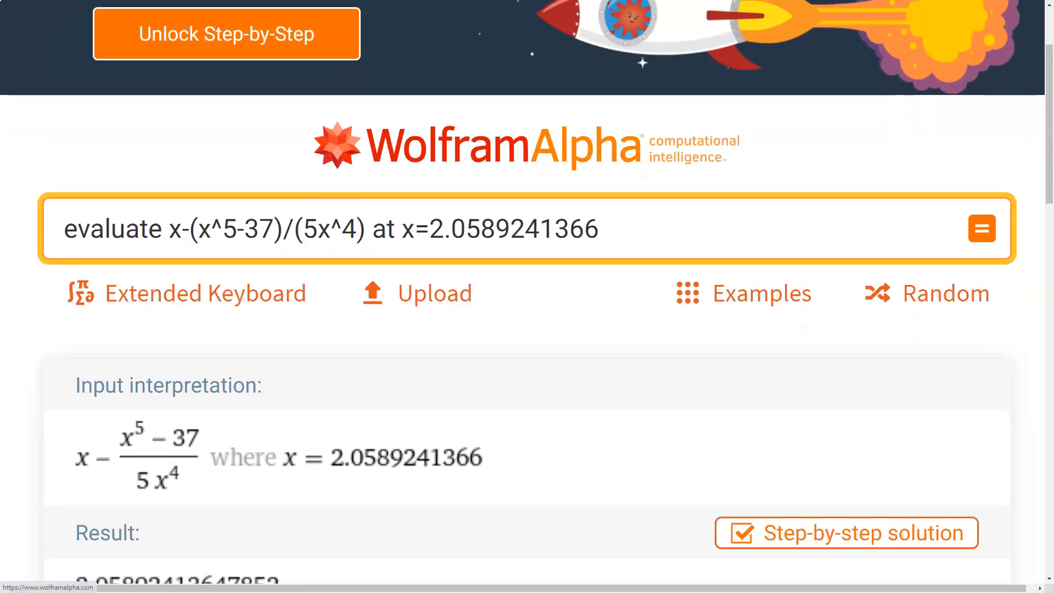
{"action": "left_click", "coordinate": [366, 228]}
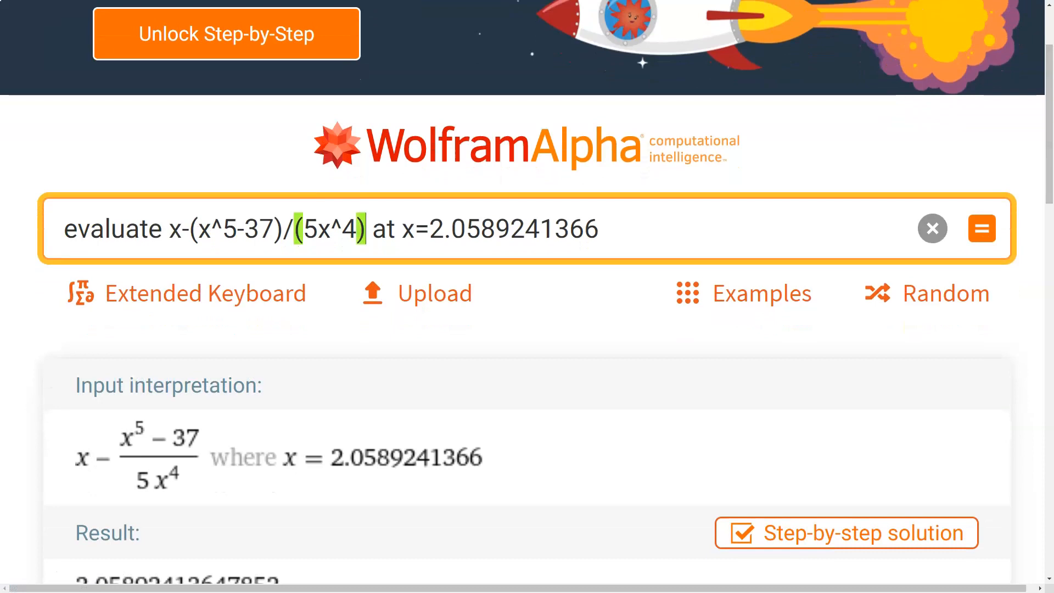
{"action": "key", "text": "BackSpace"}
{"action": "key", "text": "BackSpace"}
{"action": "key", "text": "BackSpace"}
{"action": "key", "text": "BackSpace"}
{"action": "key", "text": "BackSpace"}
{"action": "key", "text": "BackSpace"}
{"action": "key", "text": "BackSpace"}
{"action": "key", "text": "BackSpace"}
{"action": "key", "text": "BackSpace"}
{"action": "key", "text": "BackSpace"}
{"action": "key", "text": "BackSpace"}
{"action": "key", "text": "BackSpace"}
{"action": "key", "text": "BackSpace"}
{"action": "key", "text": "BackSpace"}
{"action": "key", "text": "BackSpace"}
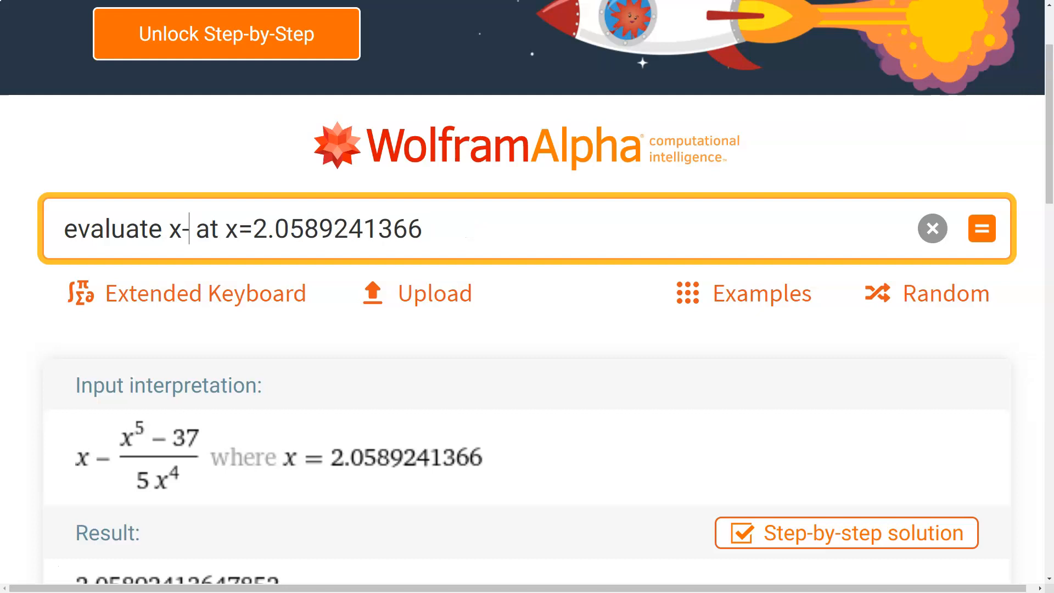
{"action": "type", "text": "("}
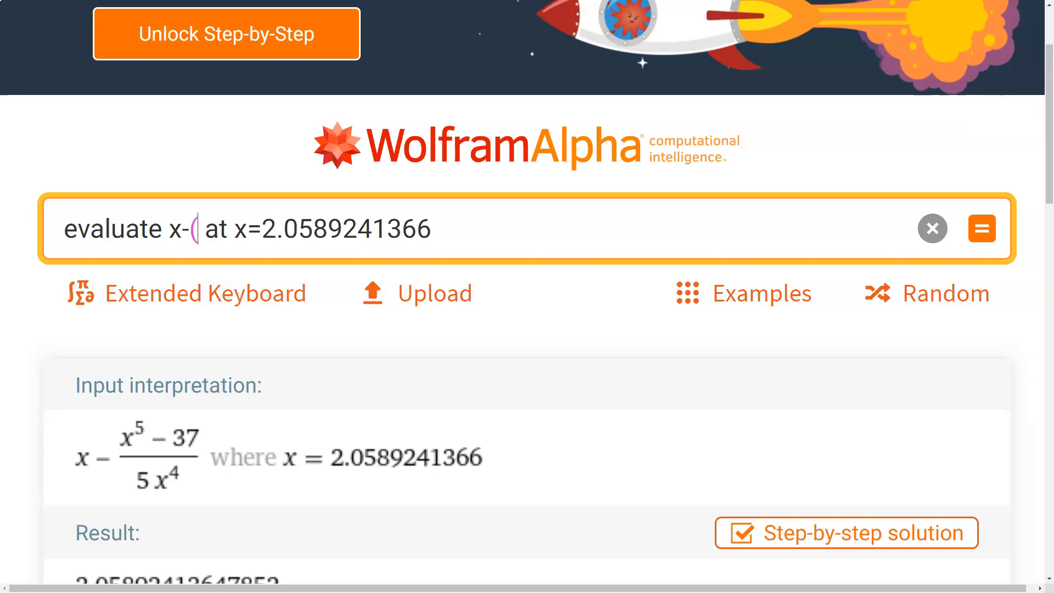
{"action": "type", "text": "2"}
{"action": "type", "text": "xin("}
{"action": "key", "text": "BackSpace"}
{"action": "key", "text": "BackSpace"}
{"action": "key", "text": "BackSpace"}
{"action": "key", "text": "BackSpace"}
{"action": "type", "text": "sin(x)"}
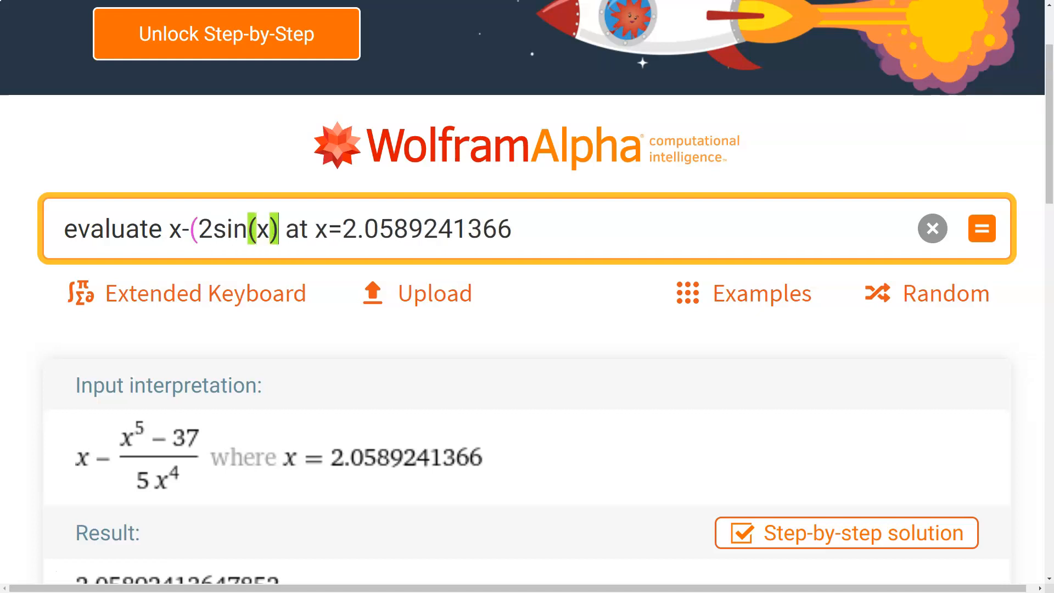
{"action": "type", "text": "-x^2)"}
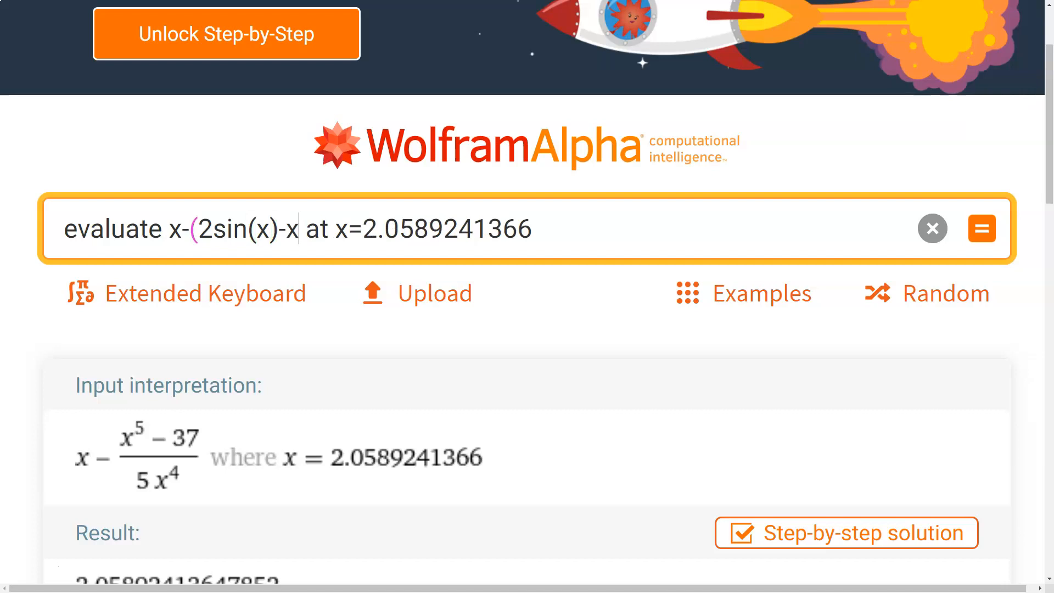
{"action": "type", "text": "/("}
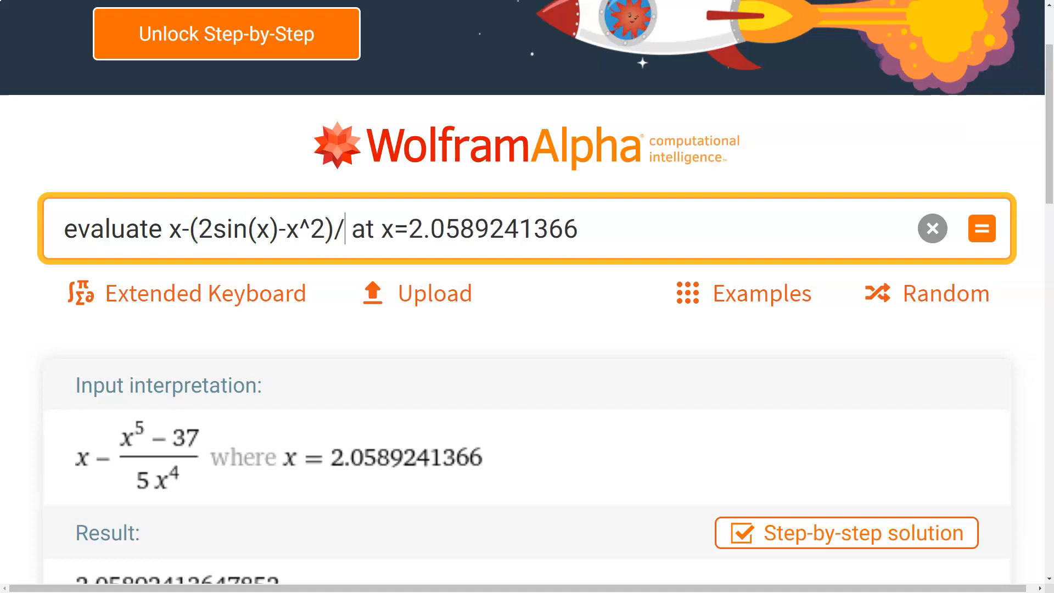
{"action": "type", "text": "2*"}
{"action": "type", "text": "(cos(x)"}
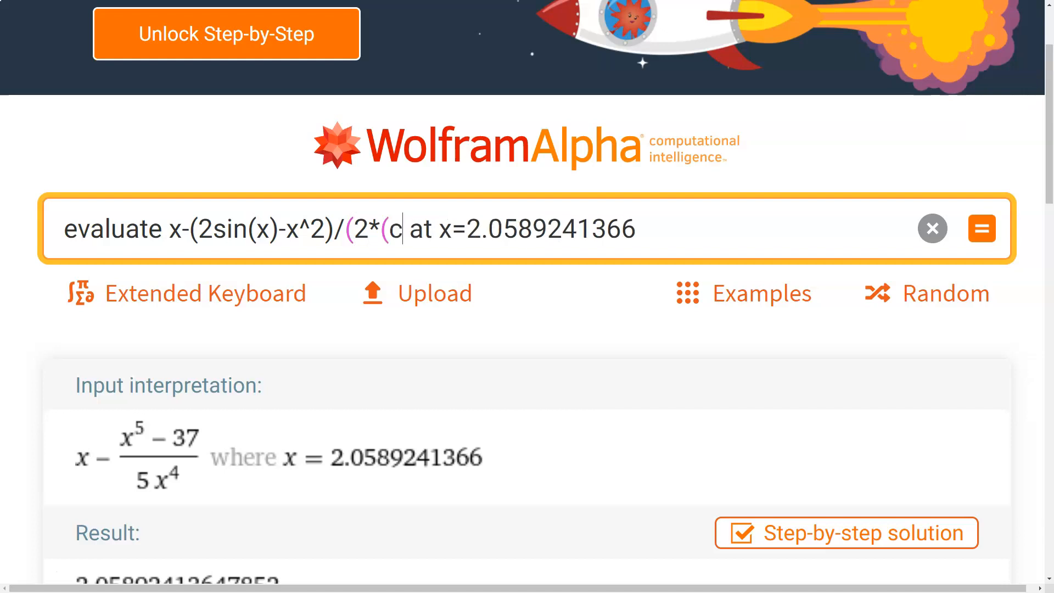
{"action": "type", "text": "-x))"}
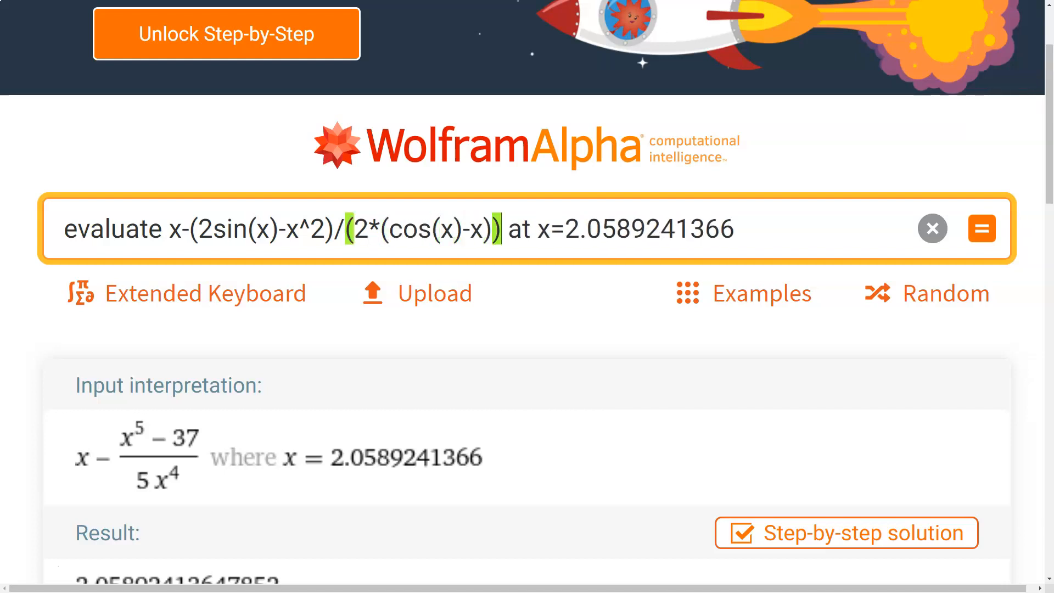
{"action": "key", "text": "Return"}
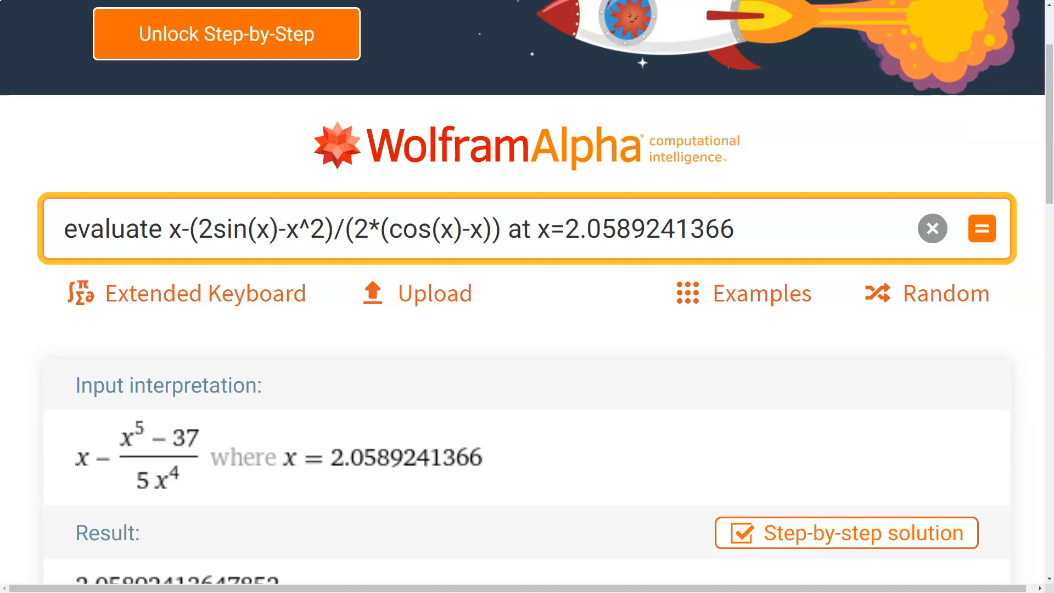
Set the evaluation point in the query to x=1.0000000000 and compute it
{"action": "key", "text": "Right"}
{"action": "key", "text": "Right"}
{"action": "key", "text": "Right"}
{"action": "key", "text": "Right"}
{"action": "key", "text": "Right"}
{"action": "key", "text": "Right"}
{"action": "key", "text": "Right"}
{"action": "key", "text": "Right"}
{"action": "key", "text": "Right"}
{"action": "key", "text": "Right"}
{"action": "key", "text": "Right"}
{"action": "key", "text": "Right"}
{"action": "key", "text": "Right"}
{"action": "key", "text": "Right"}
{"action": "key", "text": "Right"}
{"action": "key", "text": "Right"}
{"action": "key", "text": "Right"}
{"action": "key", "text": "Right"}
{"action": "key", "text": "BackSpace"}
{"action": "key", "text": "BackSpace"}
{"action": "key", "text": "BackSpace"}
{"action": "key", "text": "BackSpace"}
{"action": "key", "text": "BackSpace"}
{"action": "key", "text": "BackSpace"}
{"action": "key", "text": "BackSpace"}
{"action": "key", "text": "BackSpace"}
{"action": "key", "text": "BackSpace"}
{"action": "key", "text": "BackSpace"}
{"action": "key", "text": "BackSpace"}
{"action": "key", "text": "BackSpace"}
{"action": "key", "text": "BackSpace"}
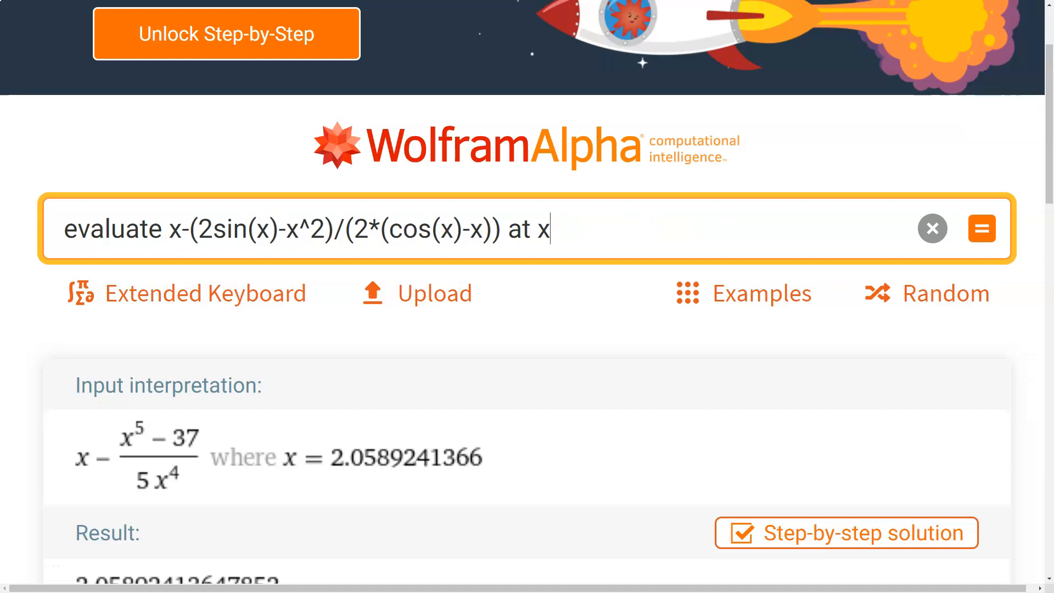
{"action": "type", "text": "=1.0000000000"}
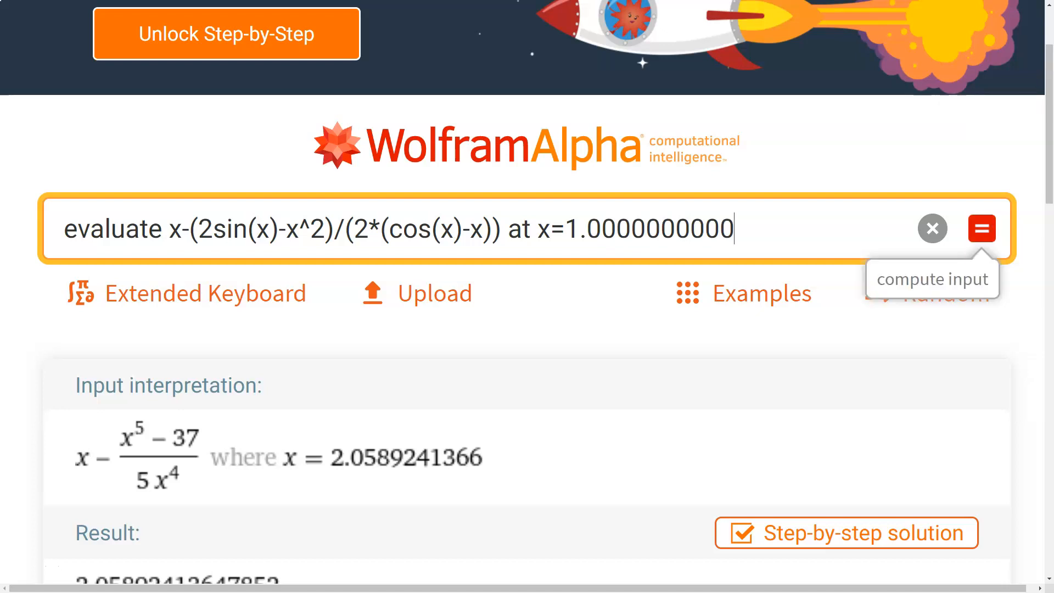
{"action": "left_click", "coordinate": [983, 228]}
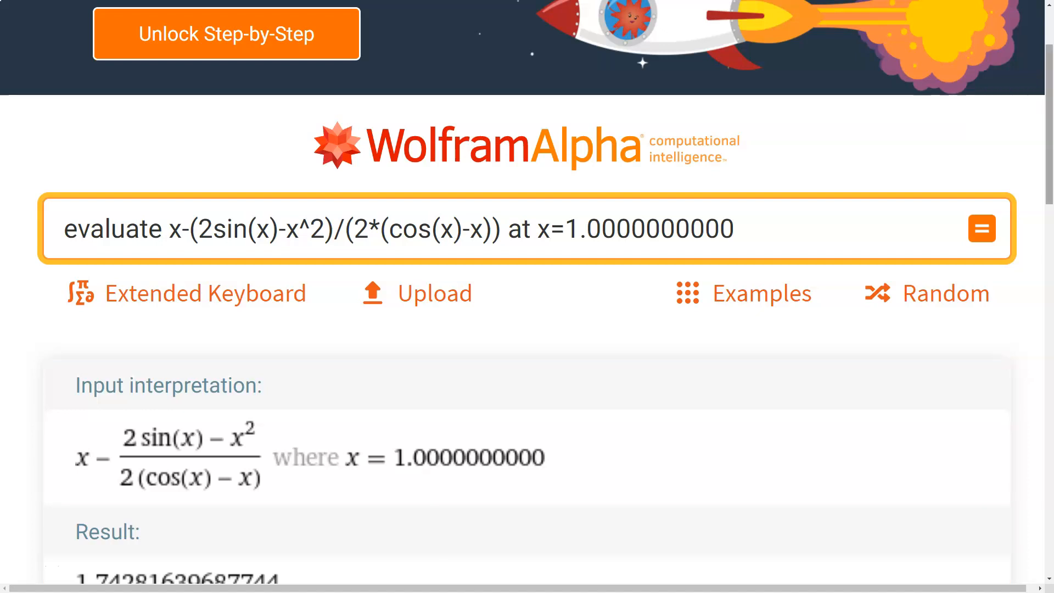
Change the evaluation point to x=1.7428163968 and compute the query again
{"action": "scroll", "coordinate": [527, 297], "scroll_direction": "down", "scroll_amount": 3}
{"action": "scroll", "coordinate": [527, 297], "scroll_direction": "up", "scroll_amount": 1}
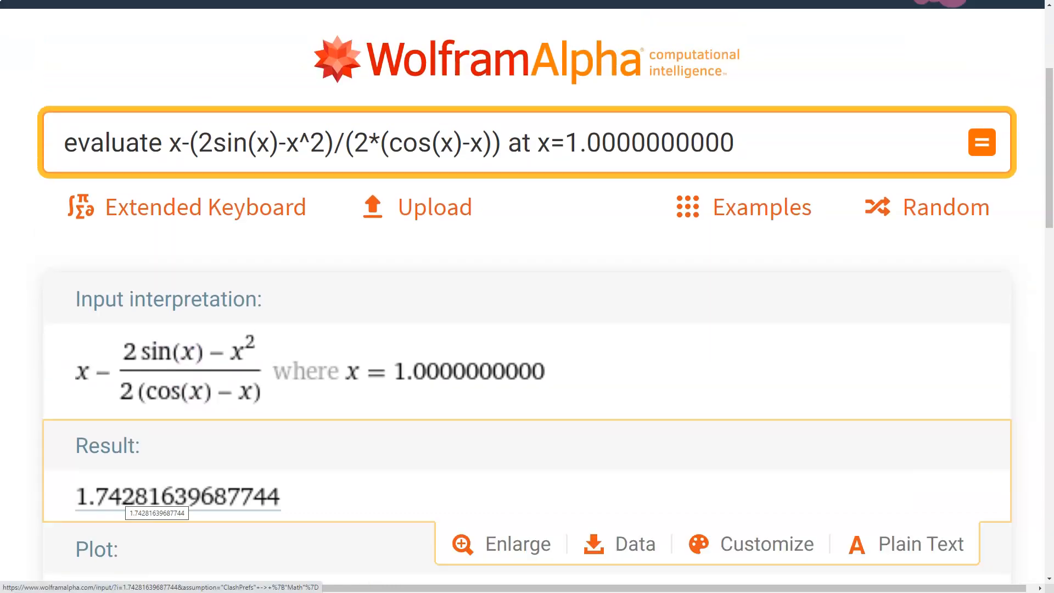
{"action": "left_click_drag", "start_coordinate": [737, 142], "coordinate": [587, 143]}
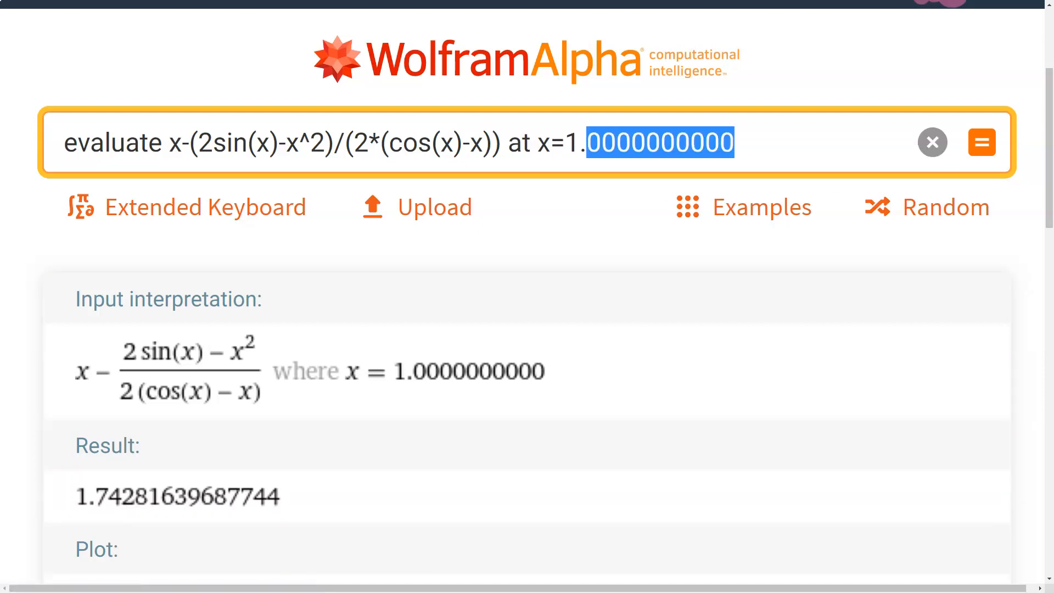
{"action": "type", "text": "742"}
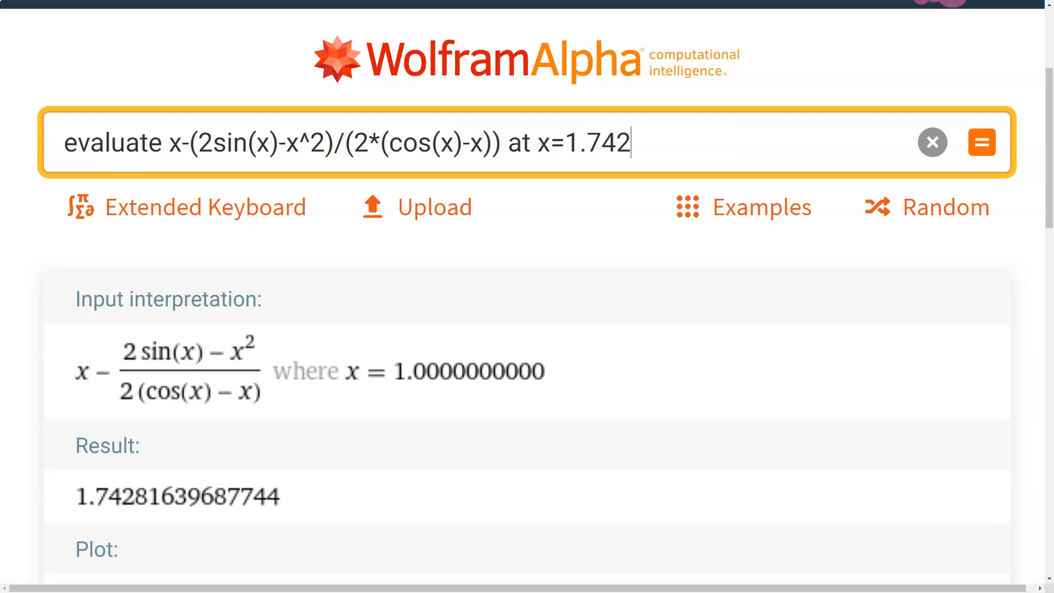
{"action": "type", "text": "81639"}
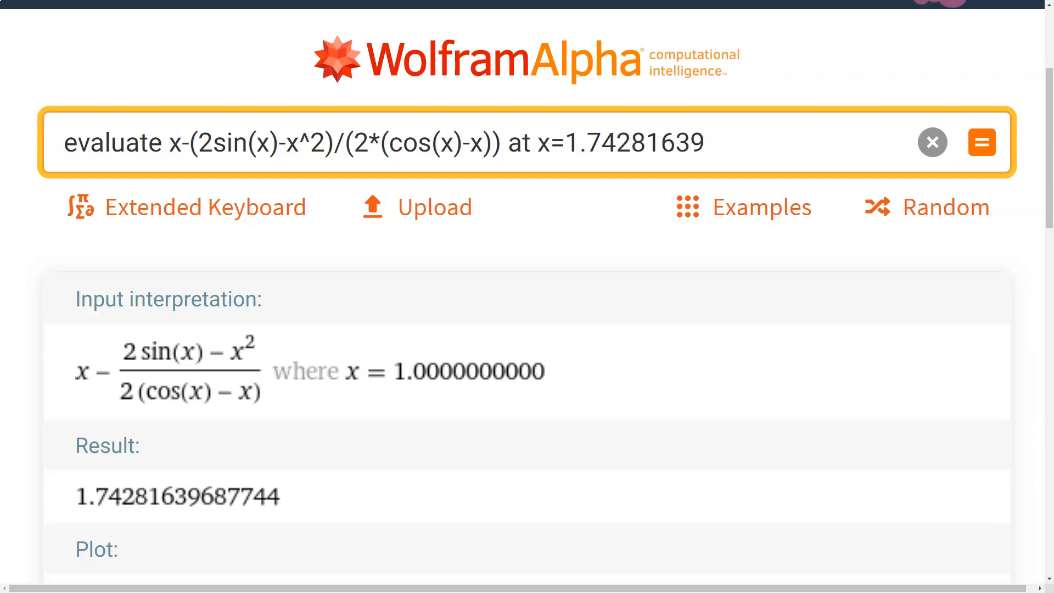
{"action": "type", "text": "68"}
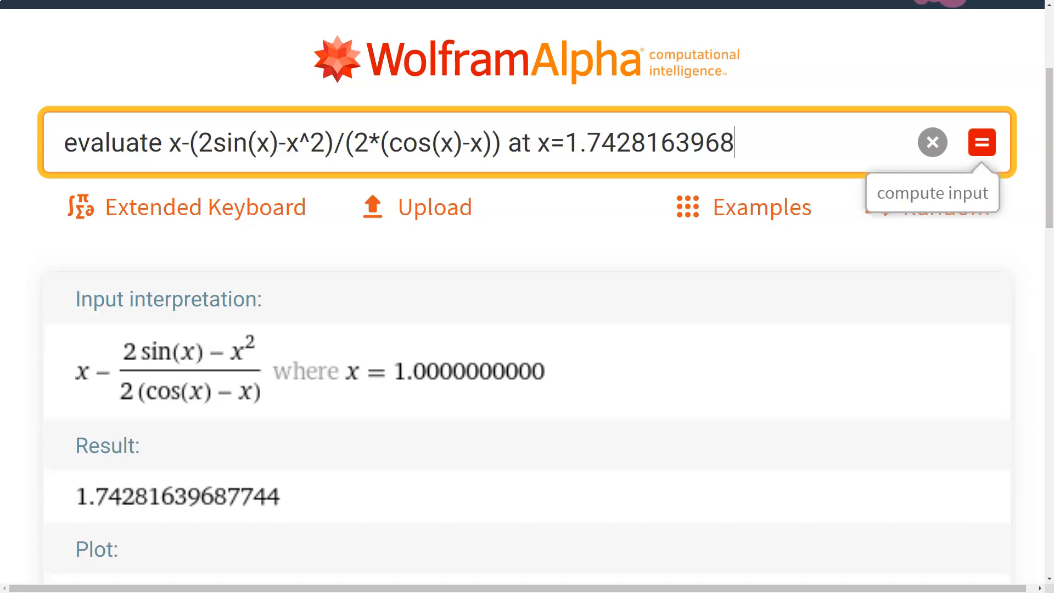
{"action": "left_click", "coordinate": [982, 142]}
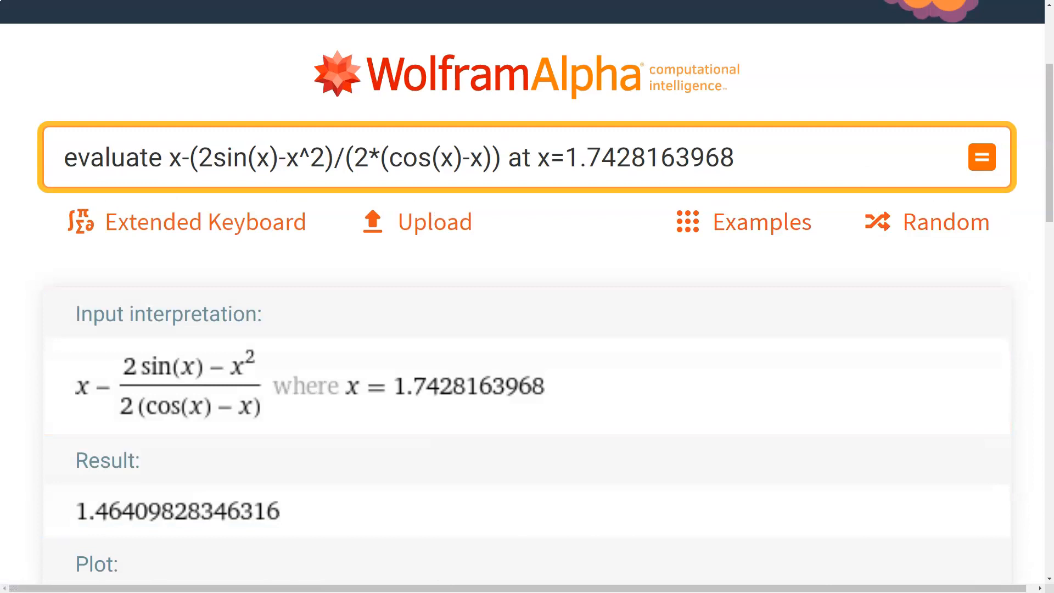
Change the evaluation point to x=1.4640982834 and compute the query again
{"action": "left_click", "coordinate": [736, 157]}
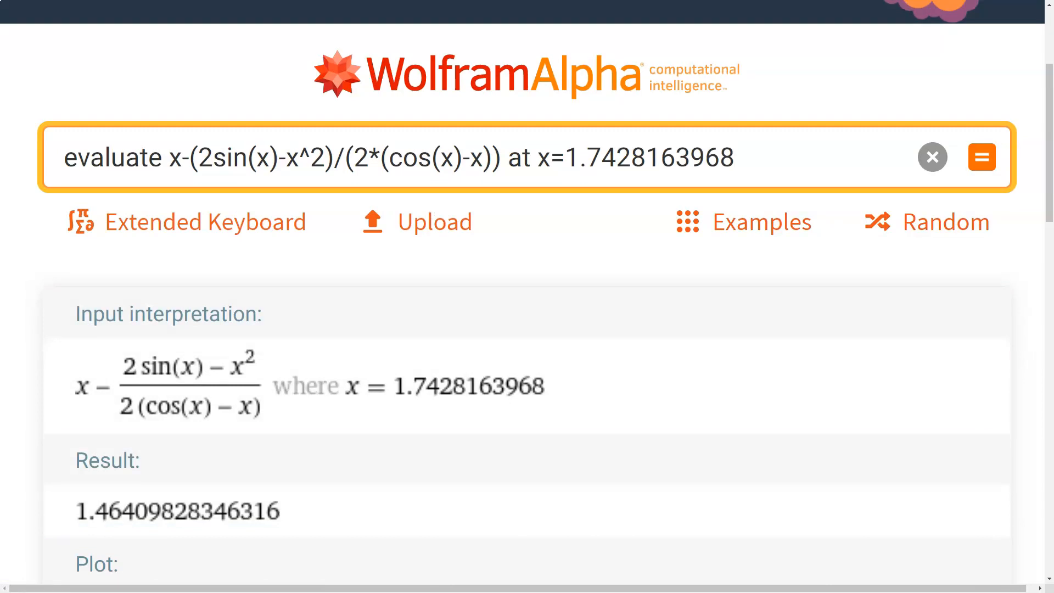
{"action": "key", "text": "BackSpace"}
{"action": "key", "text": "BackSpace"}
{"action": "key", "text": "BackSpace"}
{"action": "key", "text": "BackSpace"}
{"action": "key", "text": "BackSpace"}
{"action": "key", "text": "BackSpace"}
{"action": "key", "text": "BackSpace"}
{"action": "key", "text": "BackSpace"}
{"action": "key", "text": "BackSpace"}
{"action": "key", "text": "BackSpace"}
{"action": "type", "text": "46"}
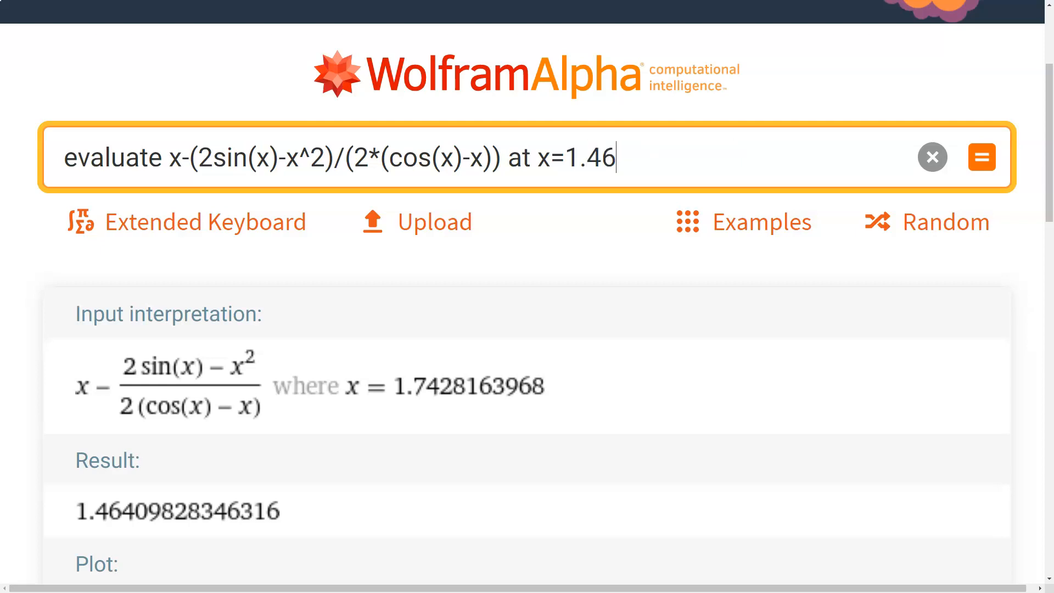
{"action": "type", "text": "40982834"}
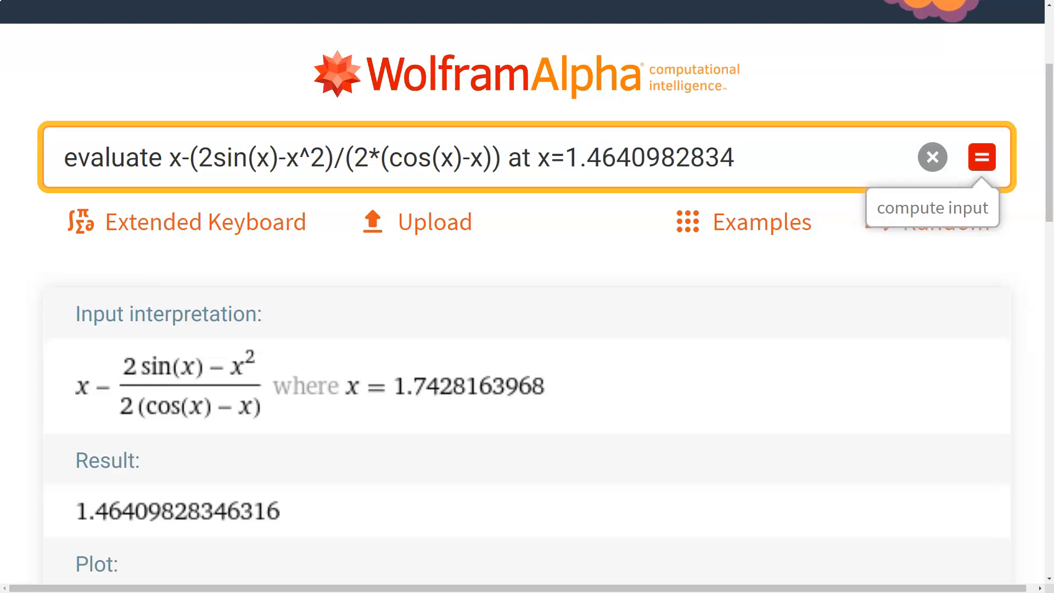
{"action": "left_click", "coordinate": [982, 157]}
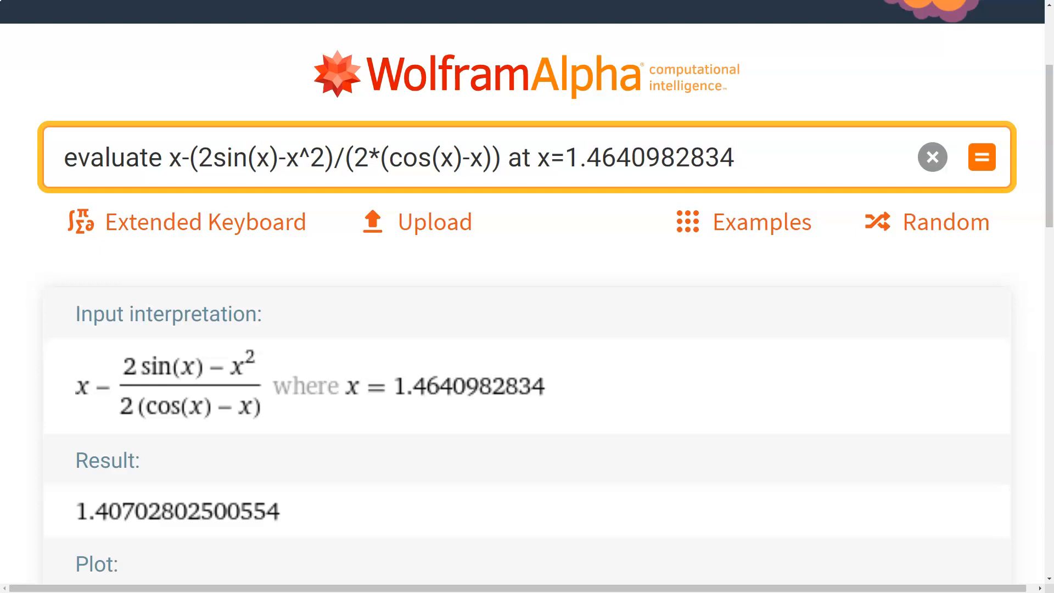
Change the evaluation point to x=1.40702802500 and compute the query again
{"action": "key", "text": "BackSpace"}
{"action": "key", "text": "BackSpace"}
{"action": "key", "text": "BackSpace"}
{"action": "key", "text": "BackSpace"}
{"action": "key", "text": "BackSpace"}
{"action": "key", "text": "BackSpace"}
{"action": "key", "text": "BackSpace"}
{"action": "key", "text": "BackSpace"}
{"action": "key", "text": "BackSpace"}
{"action": "key", "text": "BackSpace"}
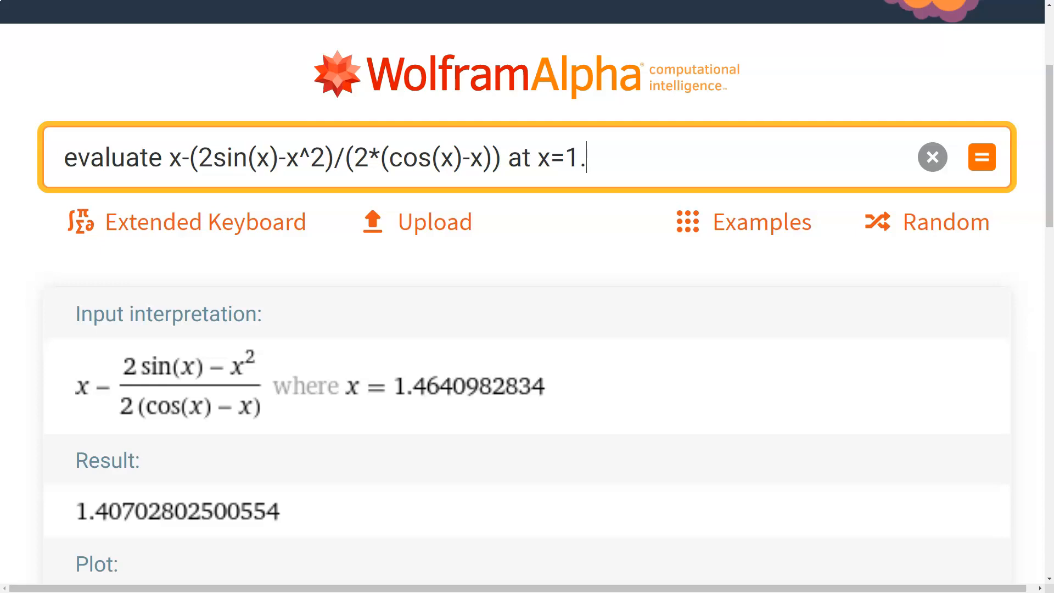
{"action": "type", "text": "40702802500"}
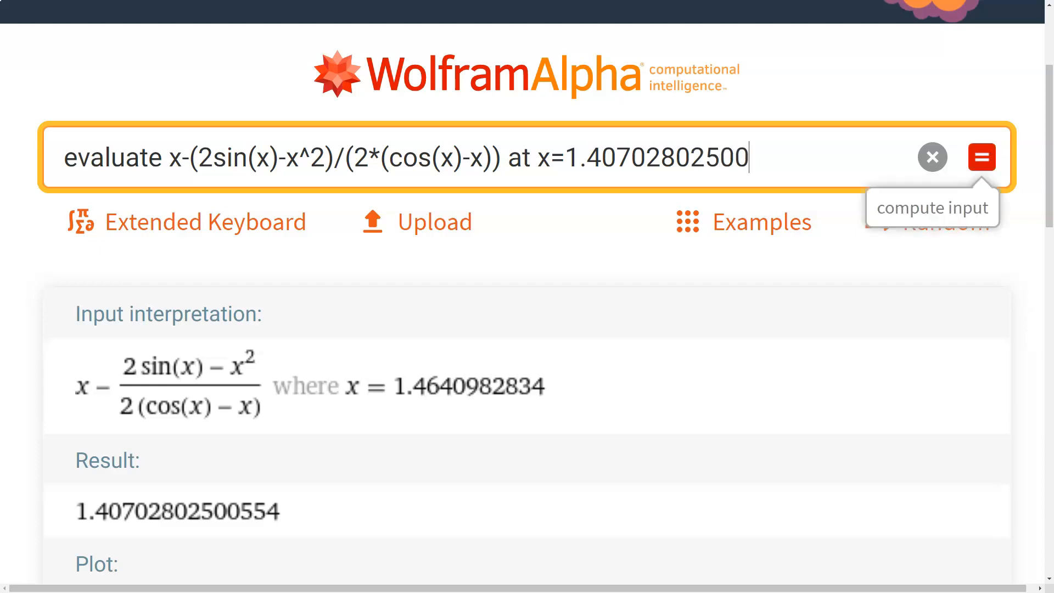
{"action": "left_click", "coordinate": [982, 157]}
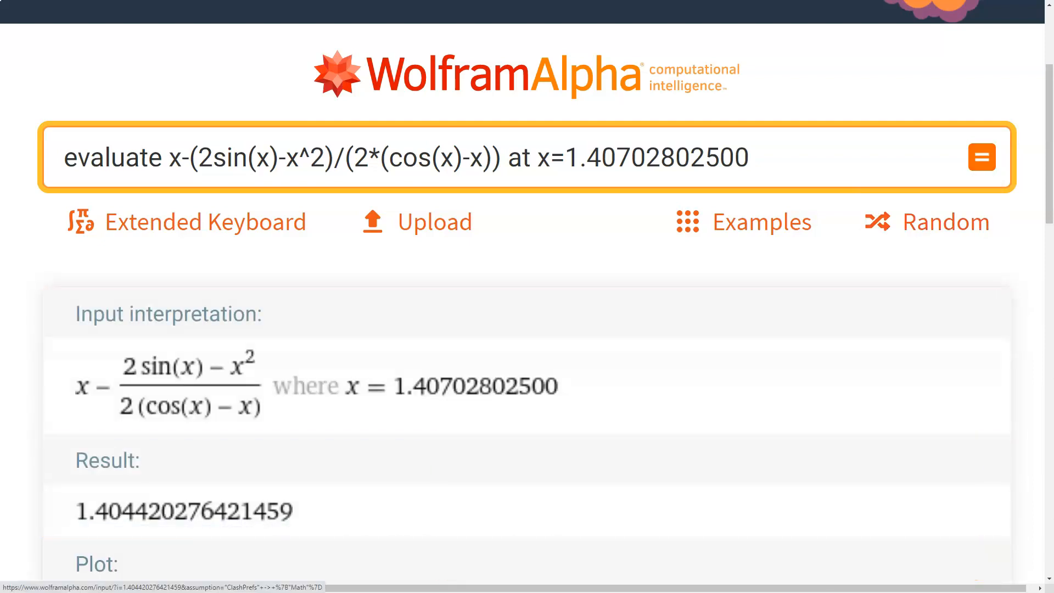
Change the evaluation point to x=1.4044202764 and compute the query again
{"action": "left_click", "coordinate": [774, 158]}
{"action": "key", "text": "BackSpace"}
{"action": "key", "text": "BackSpace"}
{"action": "key", "text": "BackSpace"}
{"action": "key", "text": "BackSpace"}
{"action": "key", "text": "BackSpace"}
{"action": "key", "text": "BackSpace"}
{"action": "key", "text": "BackSpace"}
{"action": "key", "text": "BackSpace"}
{"action": "key", "text": "BackSpace"}
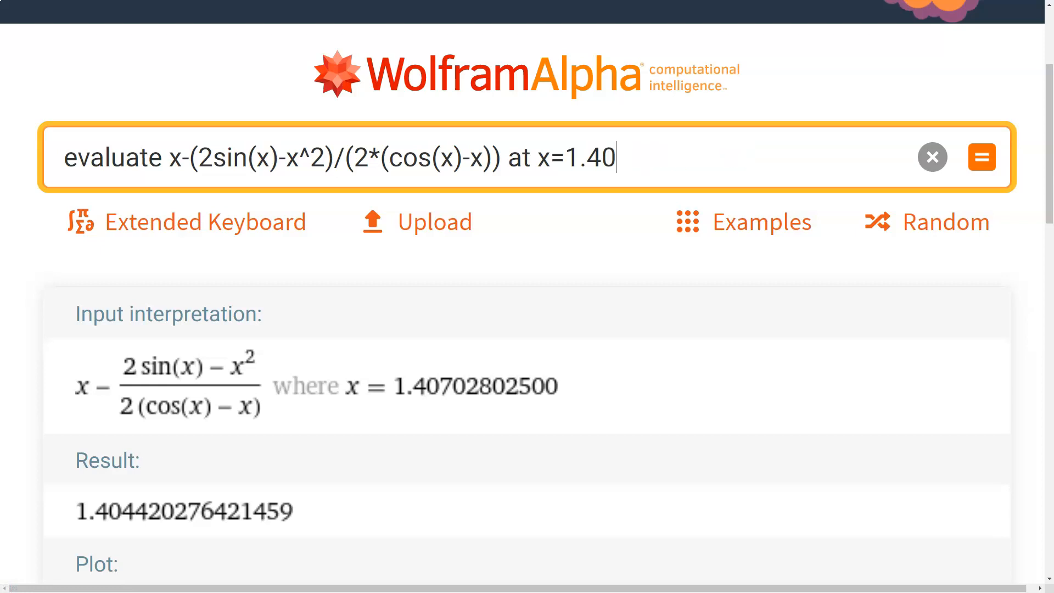
{"action": "type", "text": "44202764"}
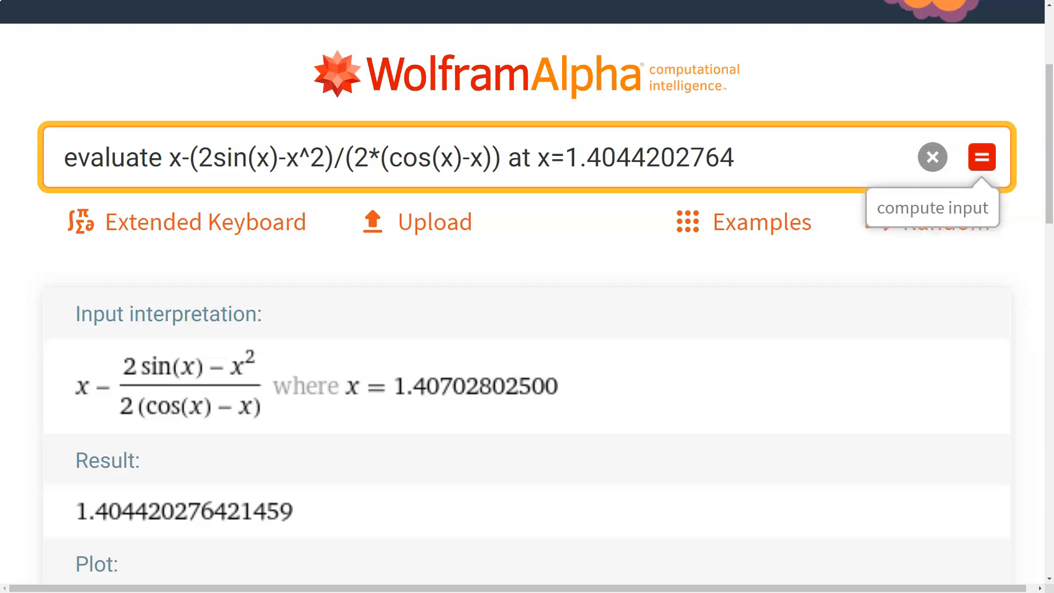
{"action": "left_click", "coordinate": [982, 158]}
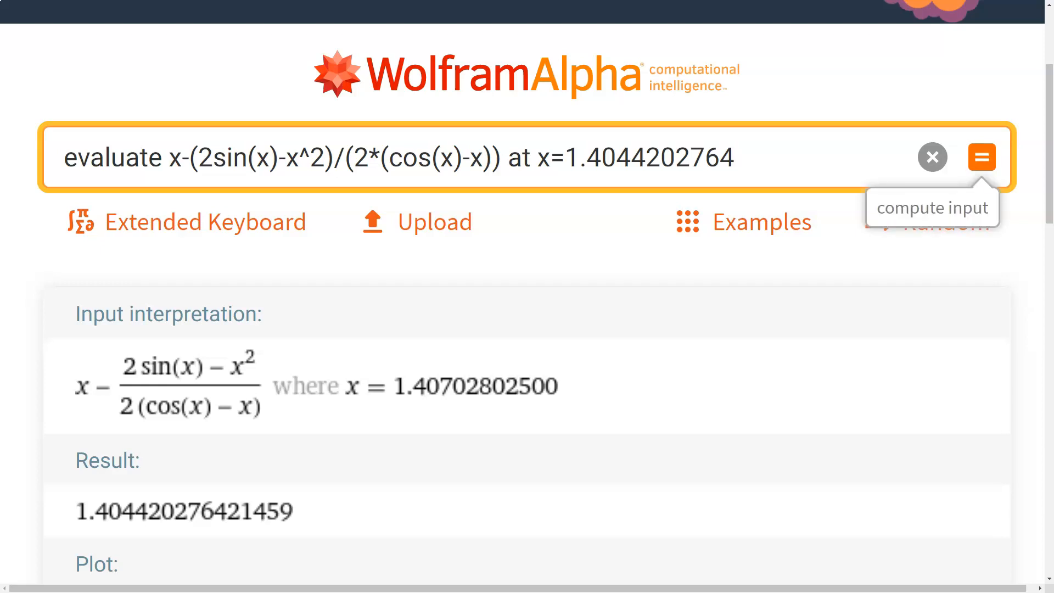
{"action": "left_click", "coordinate": [982, 157]}
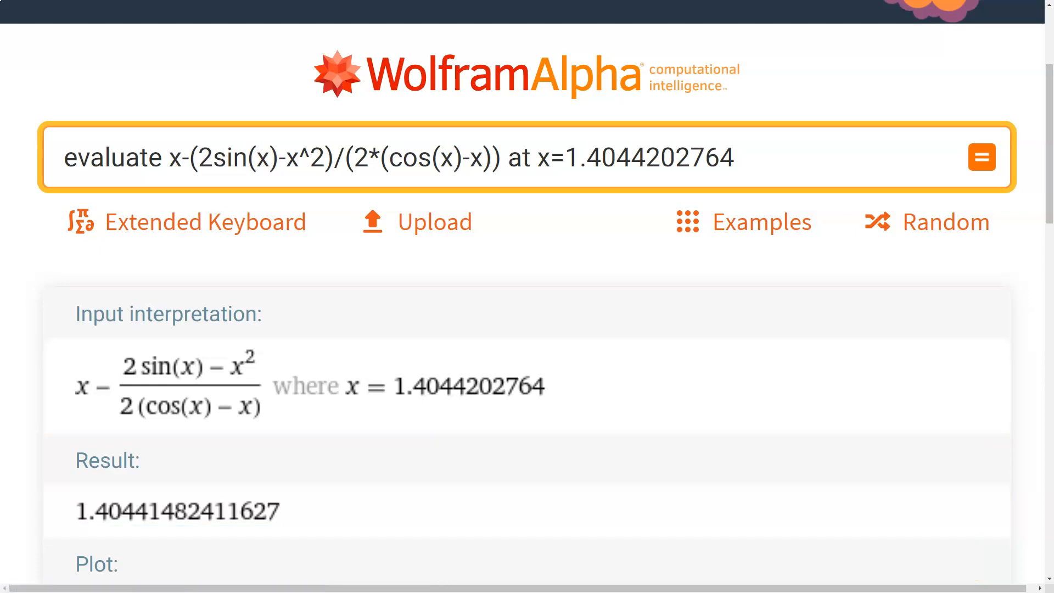
Change the evaluation point to x=1.4044148241 and compute the query again
{"action": "left_click", "coordinate": [647, 157]}
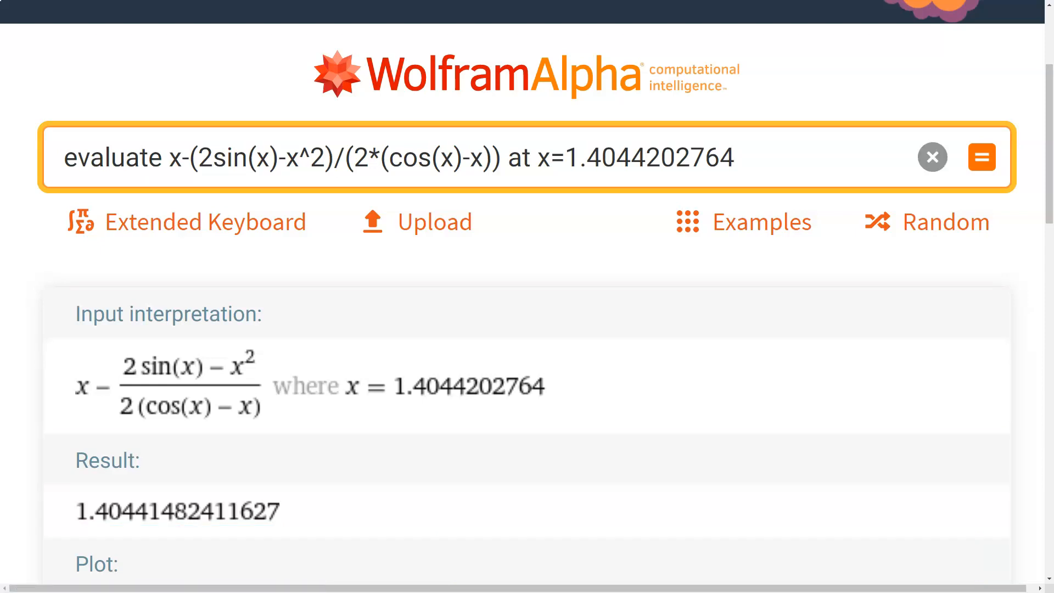
{"action": "left_click_drag", "start_coordinate": [586, 157], "coordinate": [646, 158]}
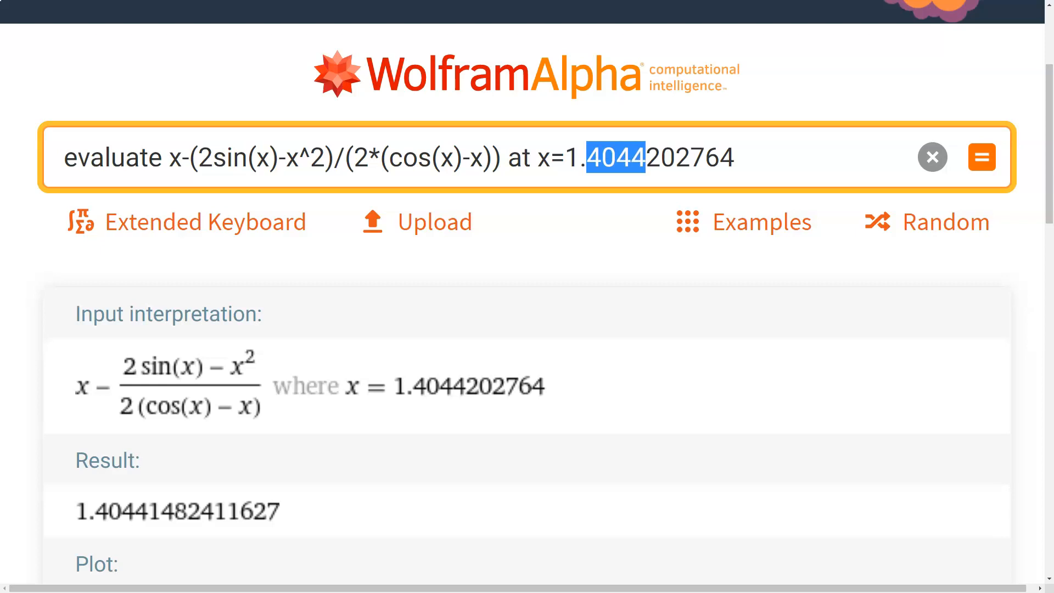
{"action": "left_click", "coordinate": [735, 158]}
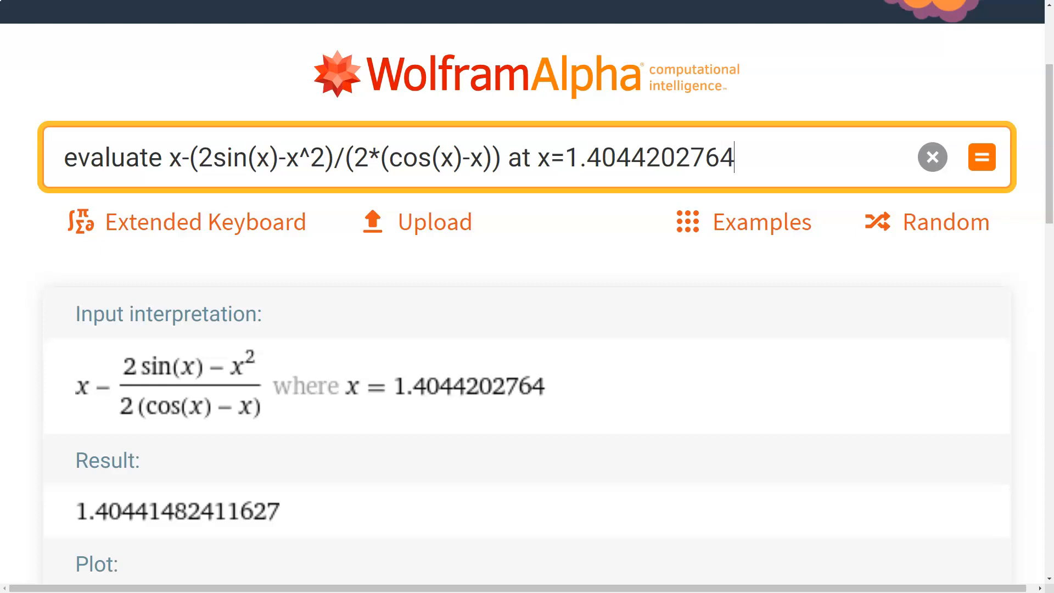
{"action": "key", "text": "BackSpace"}
{"action": "key", "text": "BackSpace"}
{"action": "key", "text": "BackSpace"}
{"action": "key", "text": "BackSpace"}
{"action": "key", "text": "BackSpace"}
{"action": "key", "text": "BackSpace"}
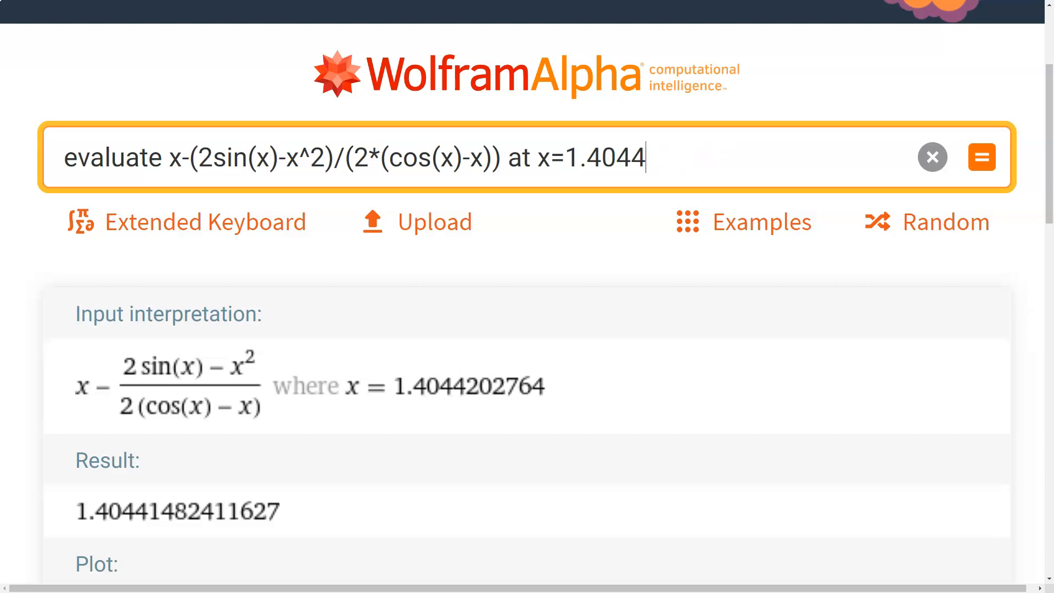
{"action": "type", "text": "14824"}
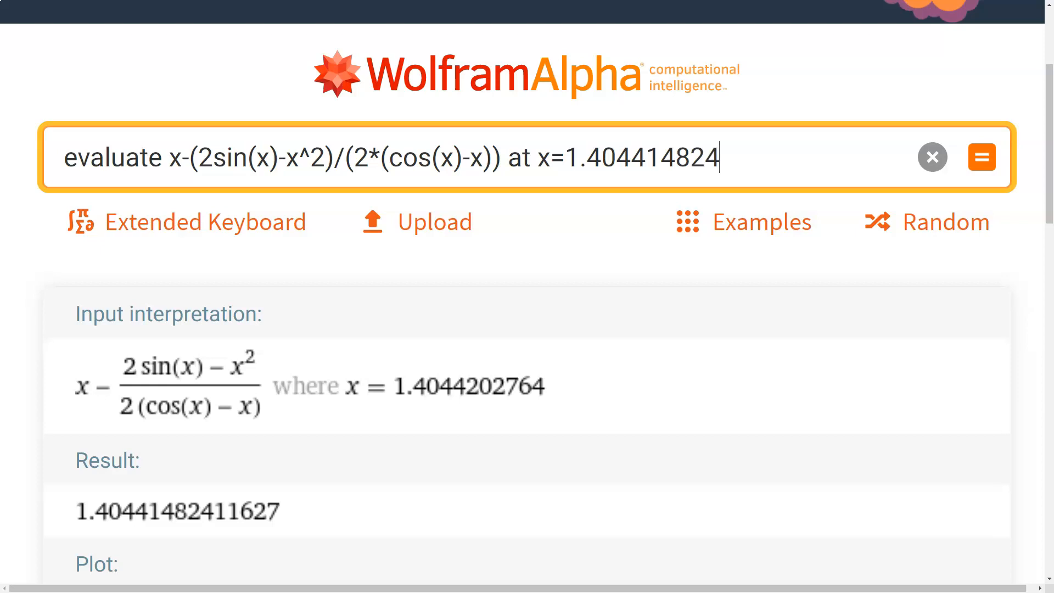
{"action": "type", "text": "1"}
{"action": "left_click", "coordinate": [982, 157]}
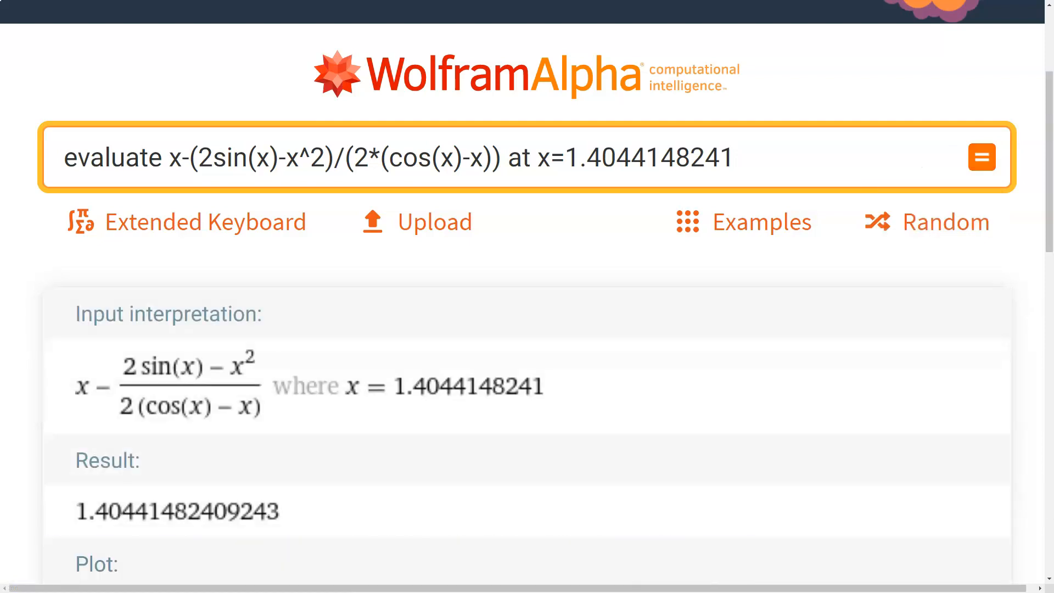
Highlight the leading digits of the evaluation point for comparison and switch to the handwritten notes window
{"action": "left_click_drag", "start_coordinate": [566, 159], "coordinate": [720, 159]}
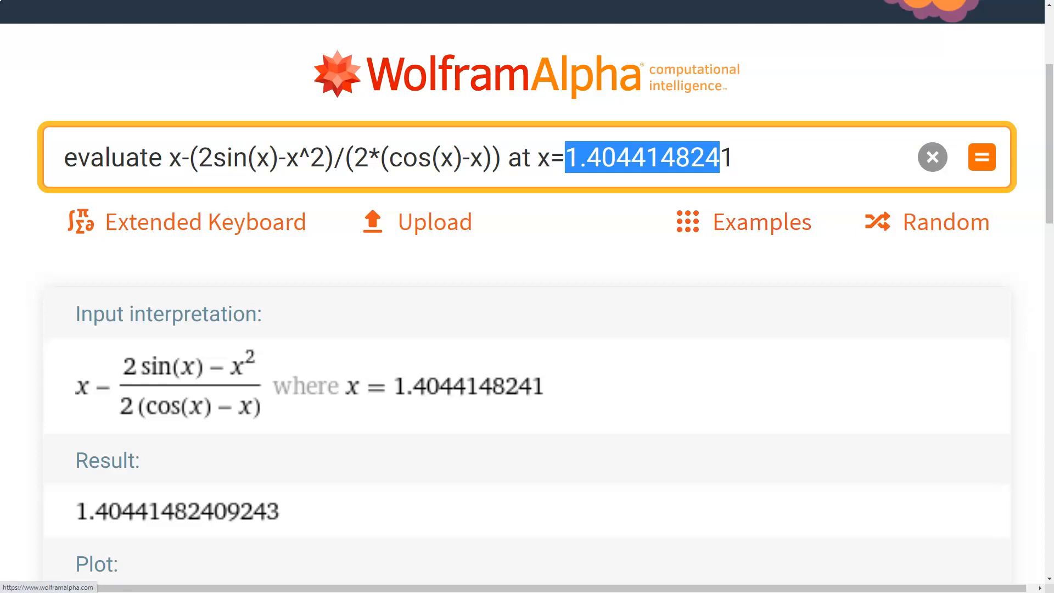
{"action": "left_click", "coordinate": [580, 157]}
{"action": "left_click_drag", "start_coordinate": [565, 157], "coordinate": [676, 158]}
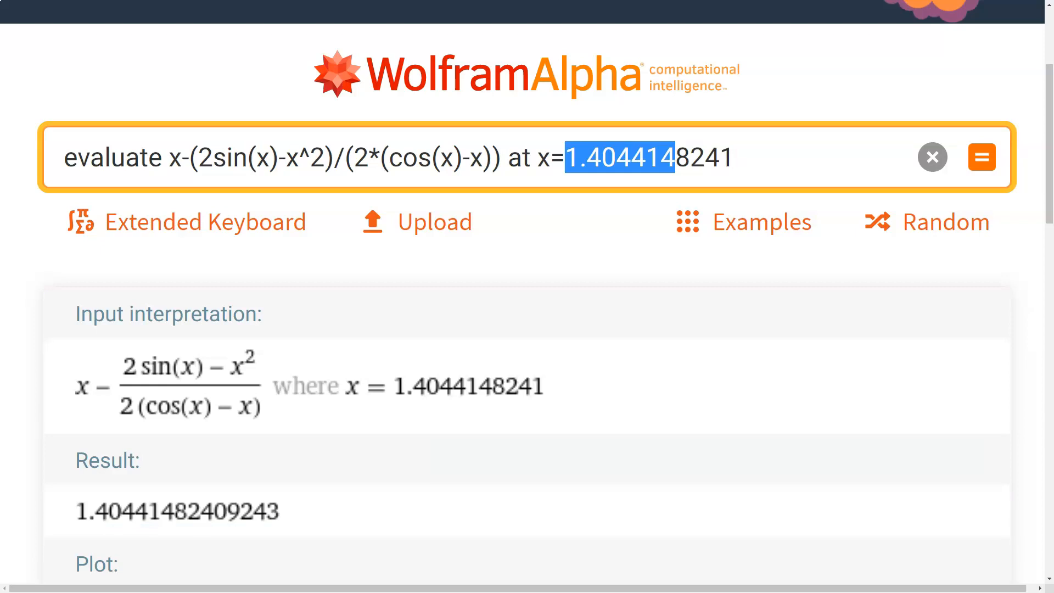
{"action": "key", "text": "alt+Tab"}
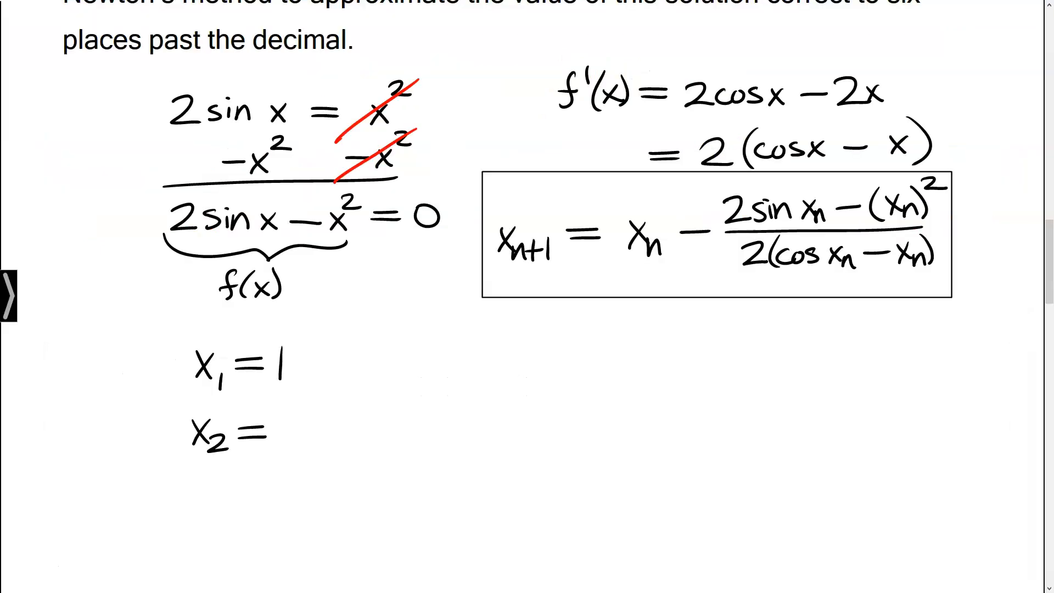
Handwrite x2 = 1.742816 and x3 = 1.464098 in the list of Newton iterations
{"action": "mouse_move", "coordinate": [288, 417]}
{"action": "left_mouse_down"}
{"action": "mouse_move", "coordinate": [285, 450]}
{"action": "mouse_move", "coordinate": [367, 430]}
{"action": "mouse_move", "coordinate": [355, 450]}
{"action": "mouse_move", "coordinate": [359, 439]}
{"action": "mouse_move", "coordinate": [387, 443]}
{"action": "left_mouse_up"}
{"action": "left_click", "coordinate": [303, 443]}
{"action": "mouse_move", "coordinate": [404, 419]}
{"action": "left_mouse_down"}
{"action": "mouse_move", "coordinate": [391, 442]}
{"action": "mouse_move", "coordinate": [405, 415]}
{"action": "left_mouse_up"}
{"action": "mouse_move", "coordinate": [418, 417]}
{"action": "left_mouse_down"}
{"action": "mouse_move", "coordinate": [418, 449]}
{"action": "mouse_move", "coordinate": [429, 446]}
{"action": "left_mouse_up"}
{"action": "left_click_drag", "start_coordinate": [191, 492], "coordinate": [207, 512]}
{"action": "mouse_move", "coordinate": [207, 491]}
{"action": "left_mouse_down"}
{"action": "mouse_move", "coordinate": [190, 513]}
{"action": "mouse_move", "coordinate": [212, 521]}
{"action": "mouse_move", "coordinate": [267, 496]}
{"action": "left_mouse_up"}
{"action": "mouse_move", "coordinate": [240, 505]}
{"action": "left_mouse_down"}
{"action": "mouse_move", "coordinate": [290, 512]}
{"action": "mouse_move", "coordinate": [336, 496]}
{"action": "left_mouse_up"}
{"action": "mouse_move", "coordinate": [330, 479]}
{"action": "left_mouse_down"}
{"action": "mouse_move", "coordinate": [329, 513]}
{"action": "mouse_move", "coordinate": [336, 499]}
{"action": "mouse_move", "coordinate": [379, 496]}
{"action": "left_mouse_up"}
{"action": "mouse_move", "coordinate": [371, 480]}
{"action": "left_mouse_down"}
{"action": "mouse_move", "coordinate": [369, 515]}
{"action": "mouse_move", "coordinate": [387, 488]}
{"action": "mouse_move", "coordinate": [414, 511]}
{"action": "left_mouse_up"}
{"action": "left_click_drag", "start_coordinate": [451, 482], "coordinate": [450, 483]}
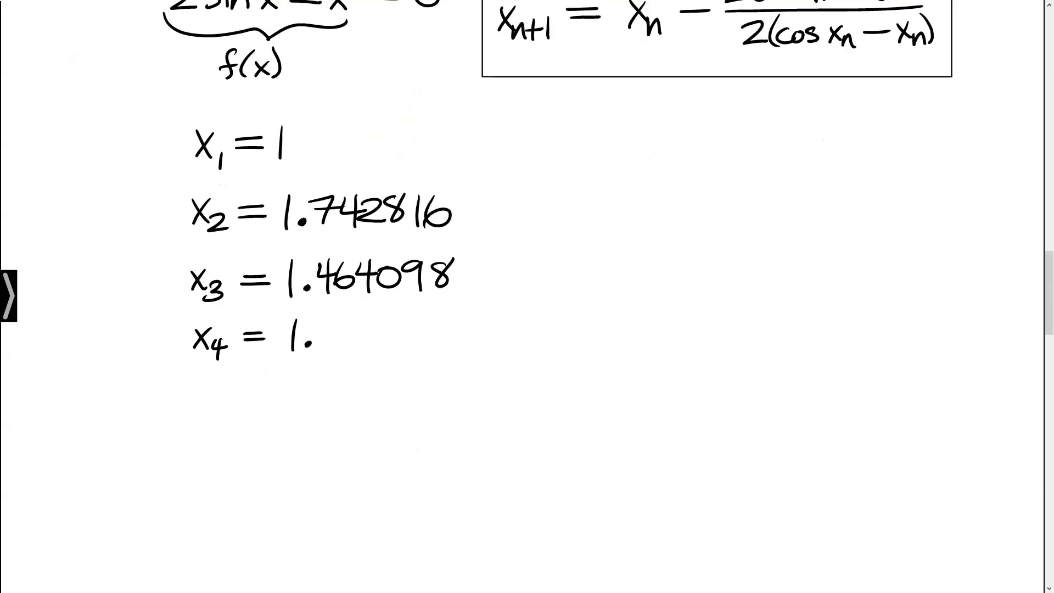
Handwrite x4 = 1.407028 and x5 = 1.404420 below the earlier iterations
{"action": "mouse_move", "coordinate": [335, 319]}
{"action": "left_mouse_down"}
{"action": "mouse_move", "coordinate": [350, 331]}
{"action": "mouse_move", "coordinate": [336, 351]}
{"action": "left_mouse_up"}
{"action": "mouse_move", "coordinate": [360, 324]}
{"action": "left_mouse_down"}
{"action": "mouse_move", "coordinate": [388, 350]}
{"action": "mouse_move", "coordinate": [411, 325]}
{"action": "mouse_move", "coordinate": [446, 343]}
{"action": "mouse_move", "coordinate": [467, 320]}
{"action": "left_mouse_up"}
{"action": "mouse_move", "coordinate": [186, 392]}
{"action": "left_mouse_down"}
{"action": "mouse_move", "coordinate": [200, 411]}
{"action": "mouse_move", "coordinate": [181, 416]}
{"action": "left_mouse_up"}
{"action": "left_click_drag", "start_coordinate": [218, 402], "coordinate": [202, 417]}
{"action": "left_click_drag", "start_coordinate": [239, 397], "coordinate": [265, 397]}
{"action": "left_click_drag", "start_coordinate": [240, 407], "coordinate": [268, 407]}
{"action": "left_click_drag", "start_coordinate": [292, 386], "coordinate": [291, 418]}
{"action": "mouse_move", "coordinate": [324, 386]}
{"action": "left_mouse_down"}
{"action": "mouse_move", "coordinate": [333, 415]}
{"action": "mouse_move", "coordinate": [358, 387]}
{"action": "mouse_move", "coordinate": [392, 397]}
{"action": "mouse_move", "coordinate": [389, 415]}
{"action": "left_mouse_up"}
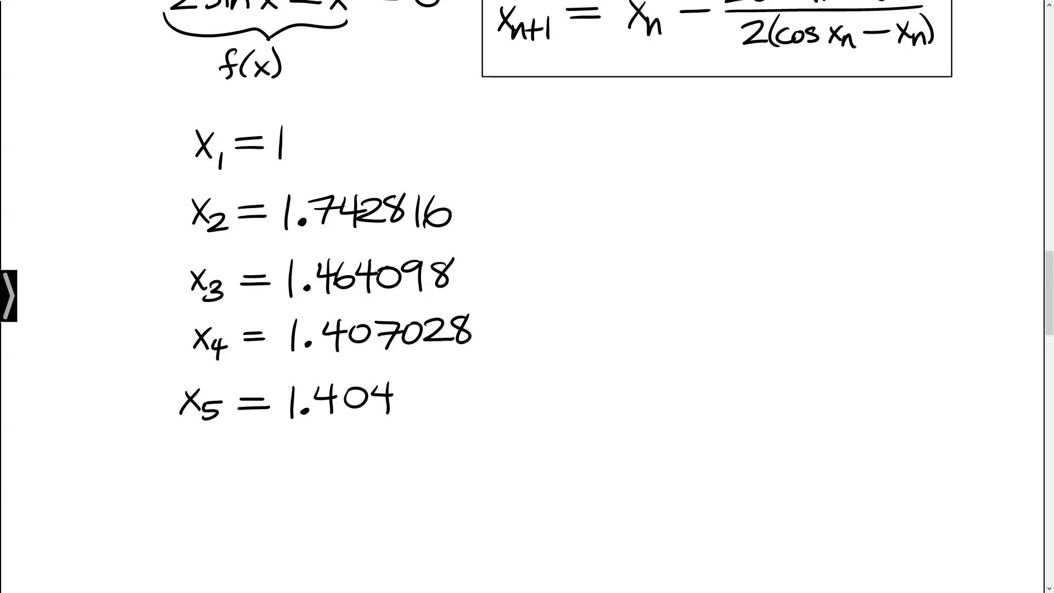
{"action": "mouse_move", "coordinate": [409, 382]}
{"action": "left_mouse_down"}
{"action": "mouse_move", "coordinate": [420, 397]}
{"action": "mouse_move", "coordinate": [410, 412]}
{"action": "left_mouse_up"}
{"action": "mouse_move", "coordinate": [421, 389]}
{"action": "left_mouse_down"}
{"action": "mouse_move", "coordinate": [439, 388]}
{"action": "mouse_move", "coordinate": [449, 409]}
{"action": "mouse_move", "coordinate": [458, 385]}
{"action": "left_mouse_up"}
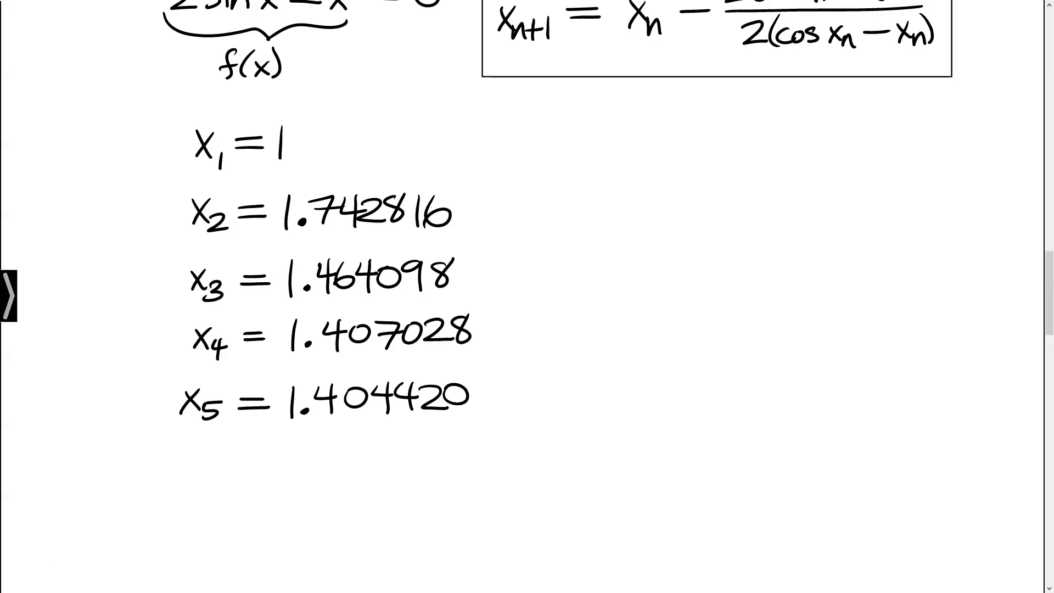
Begin writing the x6 entry on the next line of the iteration list
{"action": "left_click_drag", "start_coordinate": [189, 449], "coordinate": [209, 472]}
{"action": "left_click_drag", "start_coordinate": [209, 450], "coordinate": [191, 473]}
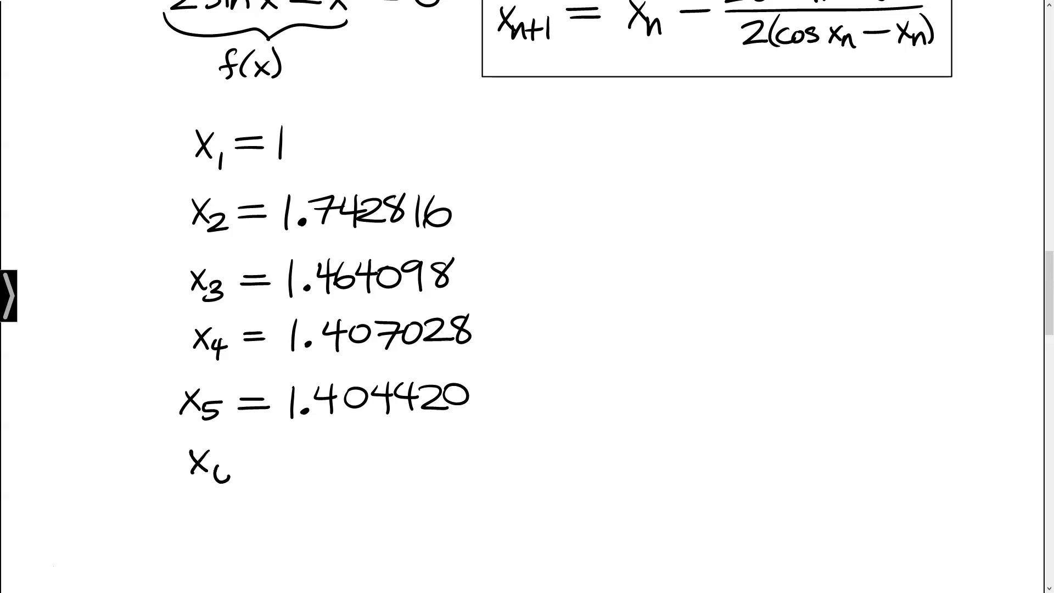